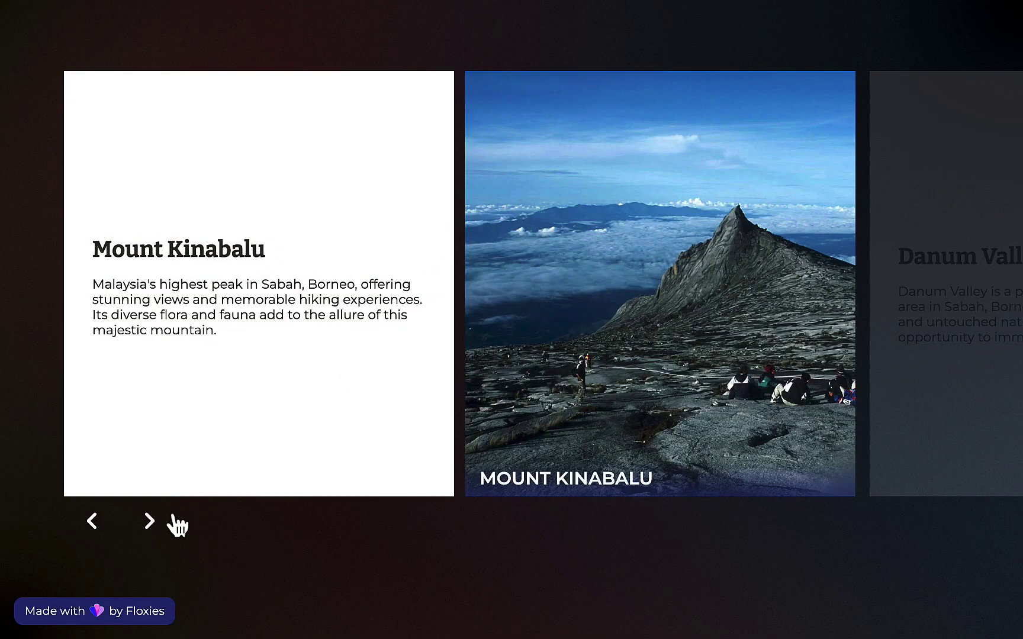
- Advance the slider through three destinations to Kudat, then open the empty CMS Collections list
left_click(156, 522)
left_click(156, 522)
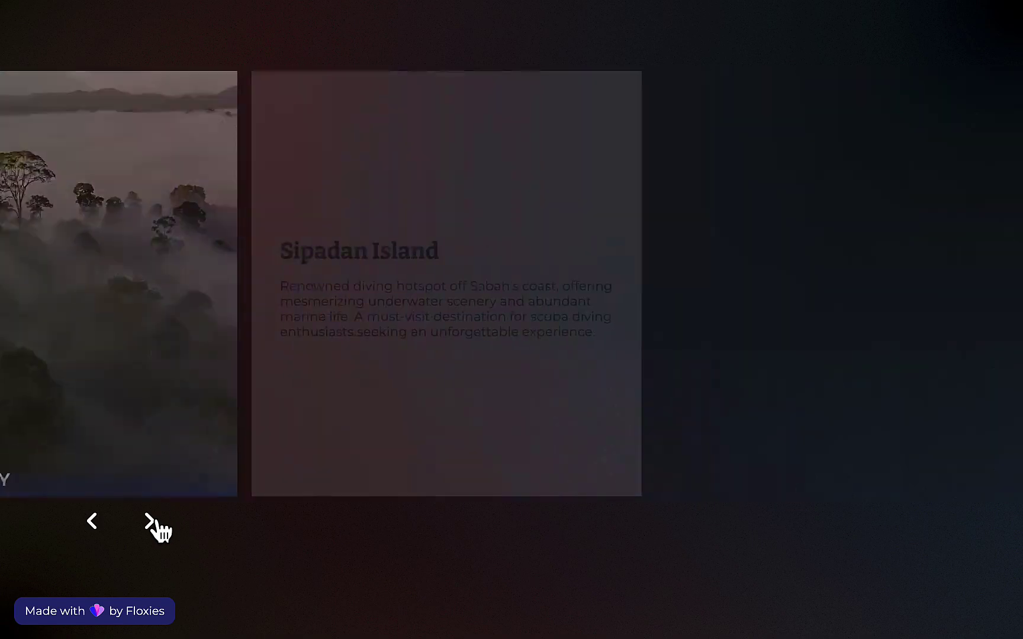
left_click(156, 522)
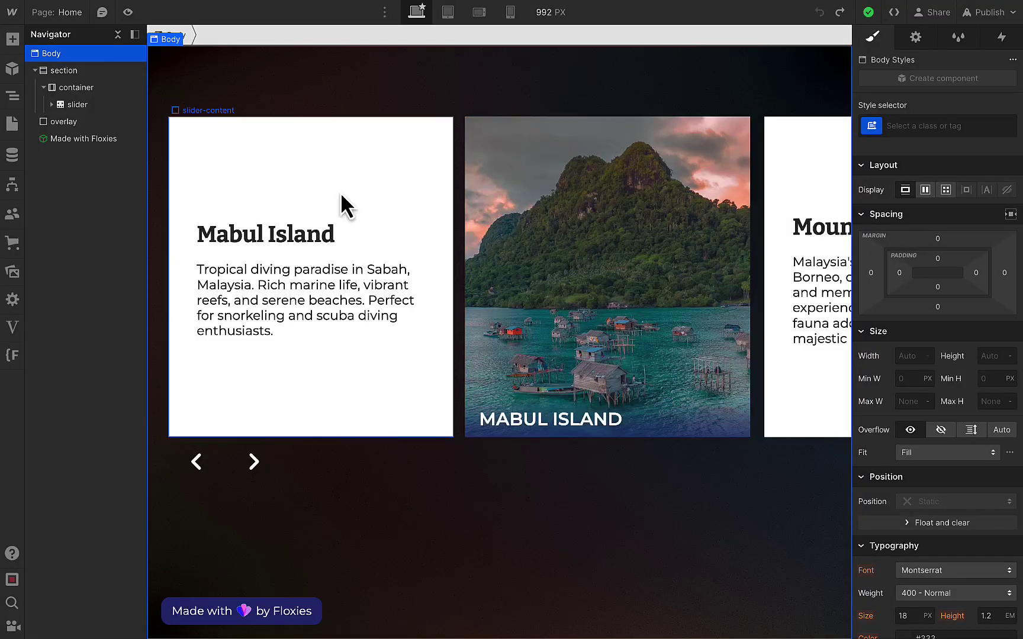
left_click(12, 157)
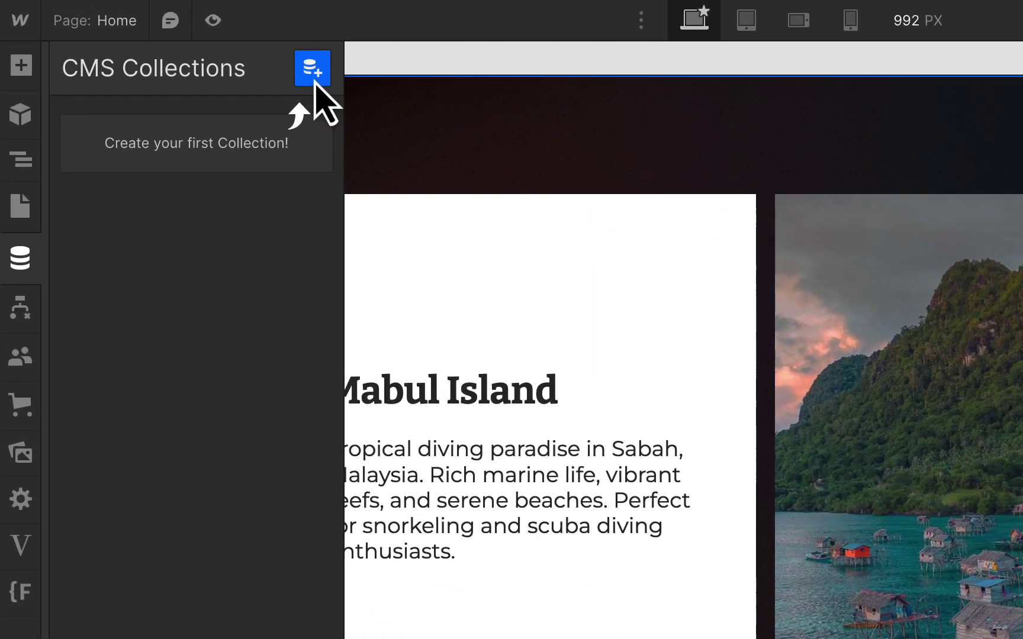
- Start a new collection named 'Destination' and add an Image custom field to it
left_click(315, 84)
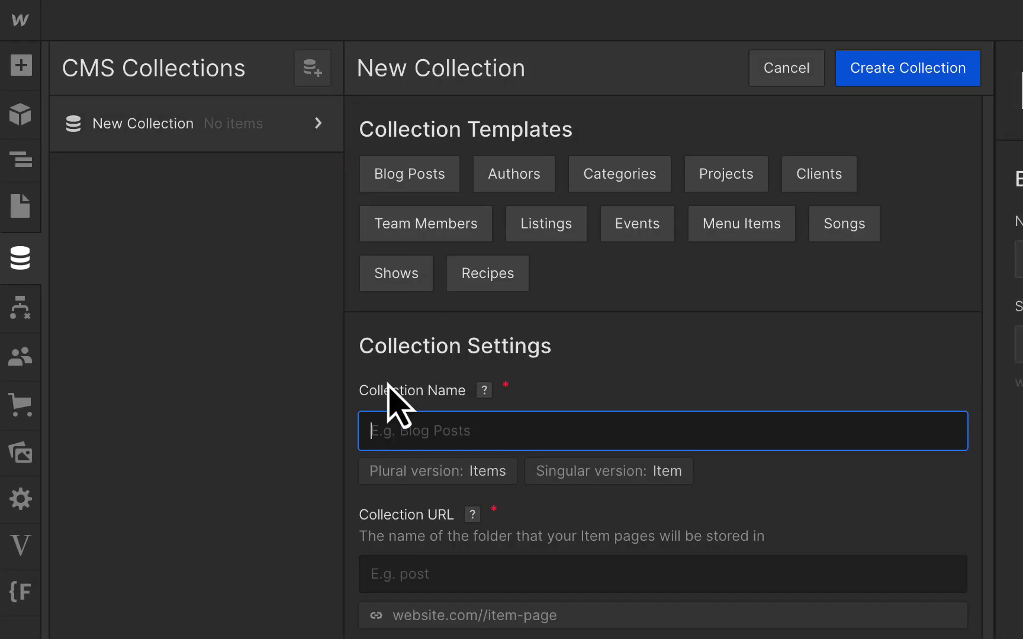
type("Destination")
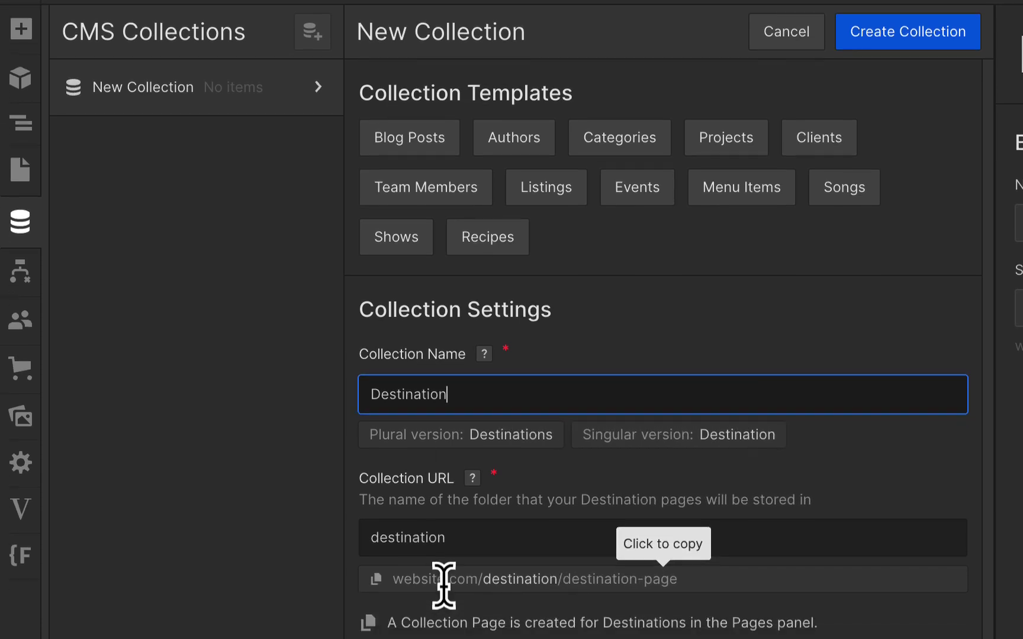
scroll(445, 575, "down", 3)
left_click(427, 421)
scroll(424, 413, "down", 6)
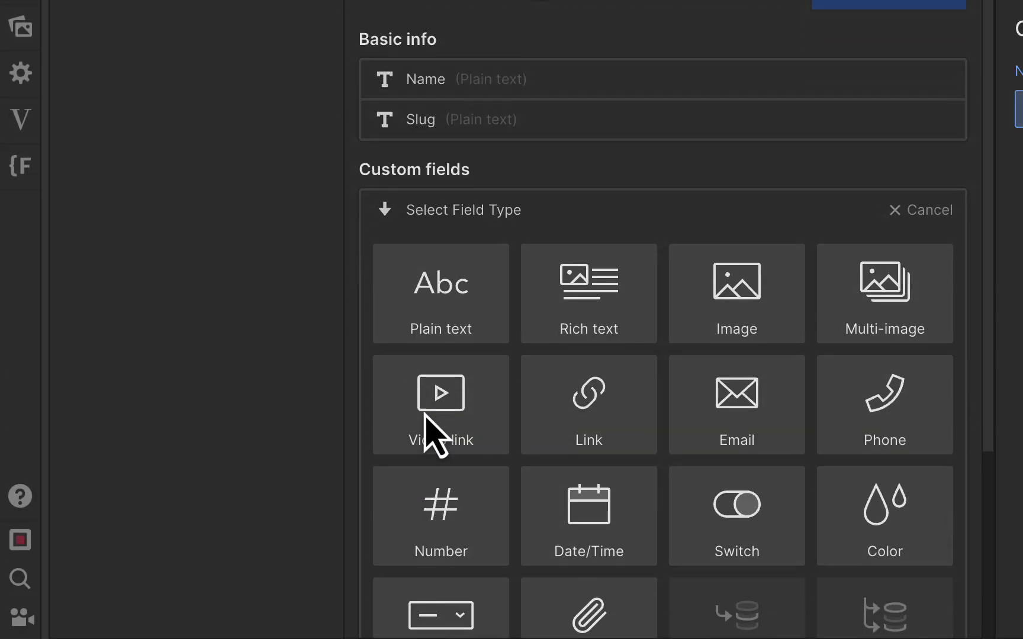
left_click(768, 158)
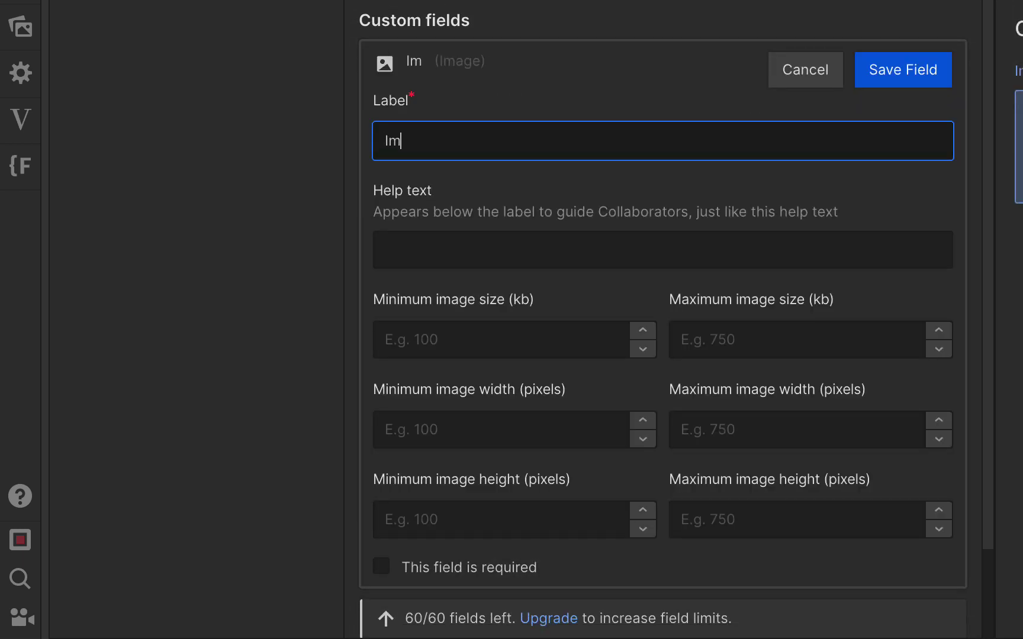
- Save the Image field and add a plain-text Description field capped at 200 characters
left_click(891, 60)
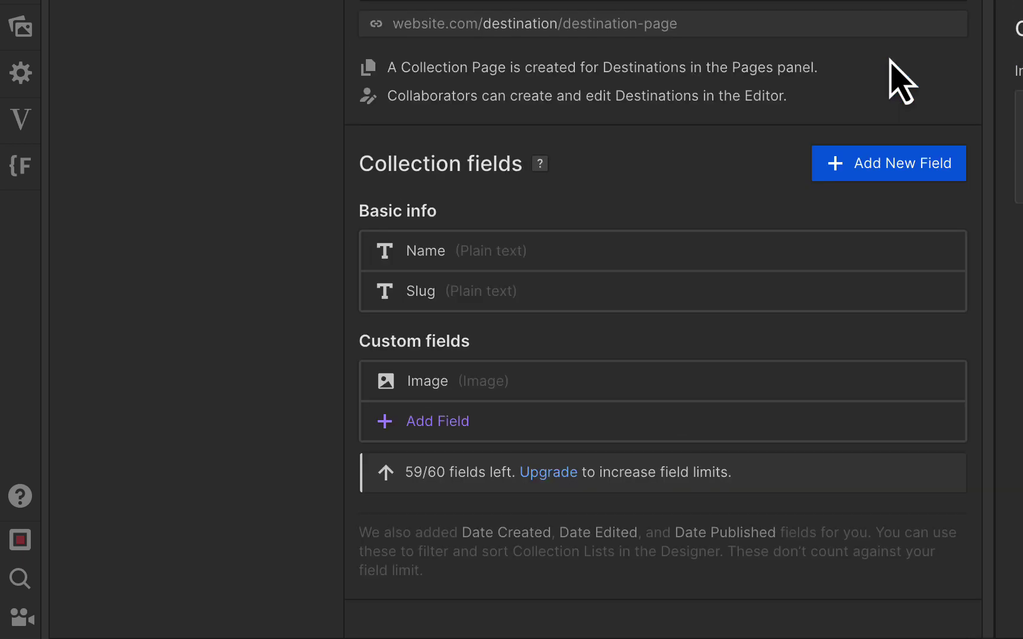
left_click(418, 428)
left_click(420, 502)
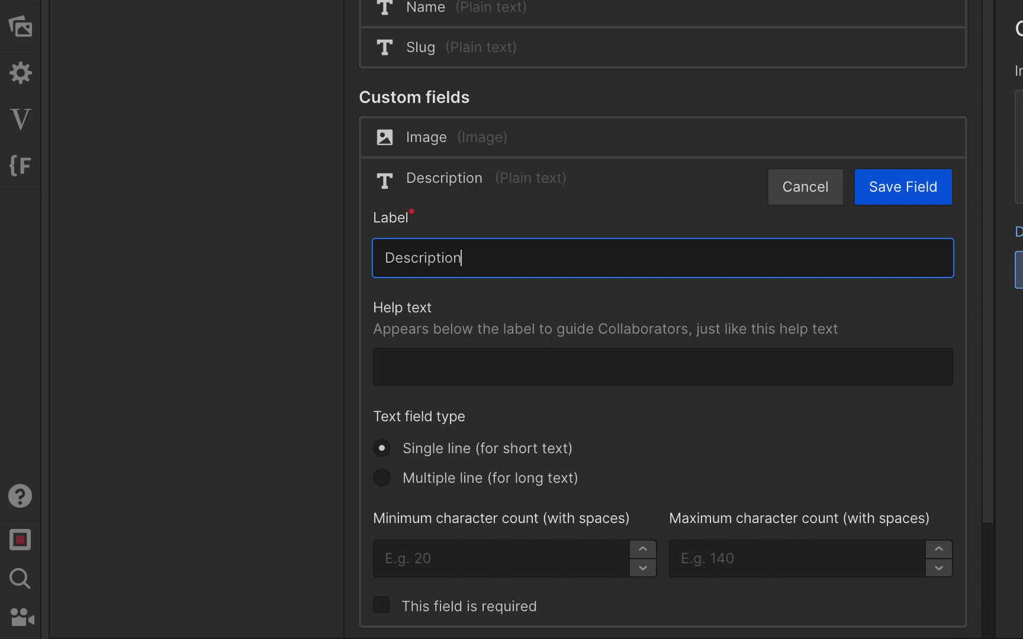
scroll(797, 491, "down", 3)
left_click(723, 379)
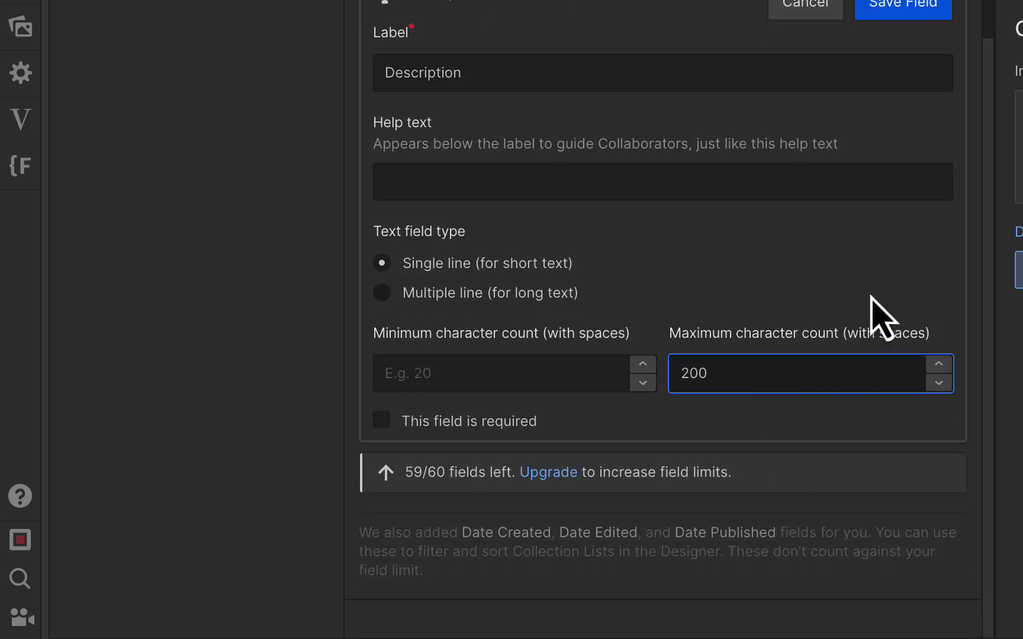
left_click(902, 9)
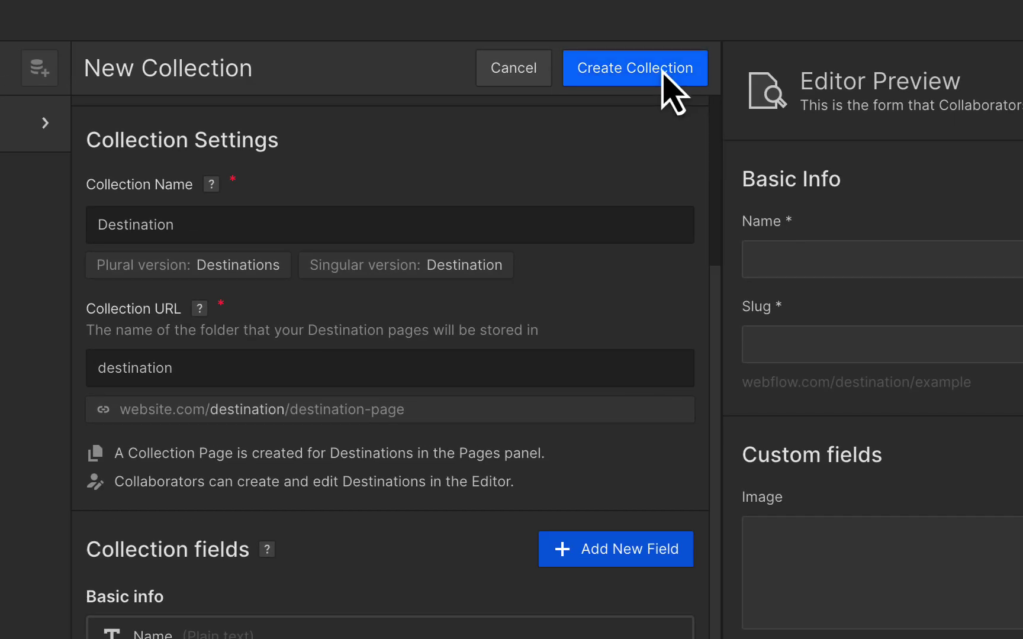
- Create the Destination collection with five sample items and close the CMS panel
left_click(663, 69)
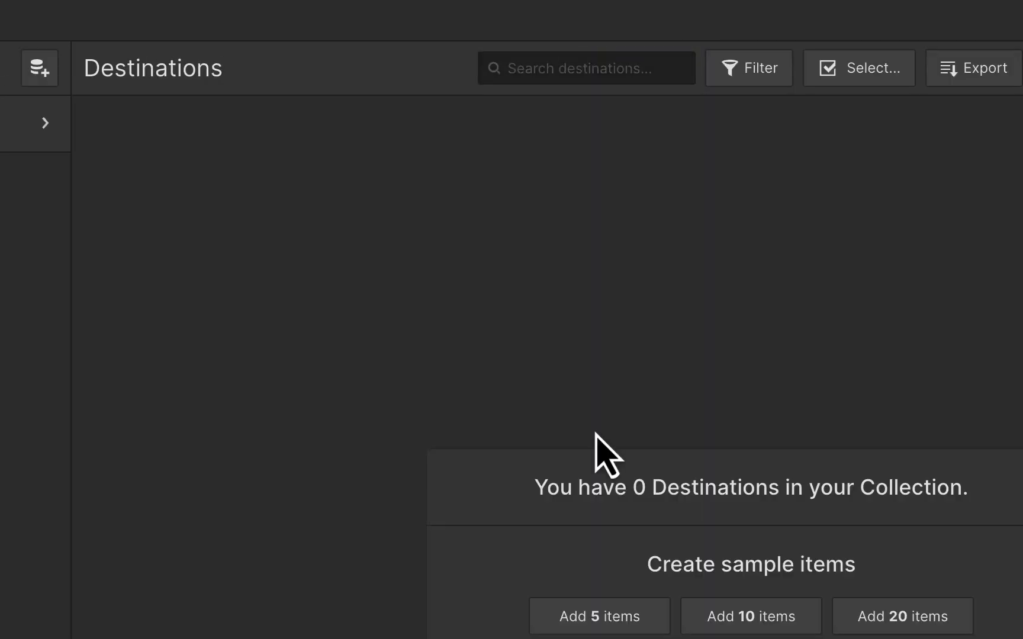
left_click(542, 615)
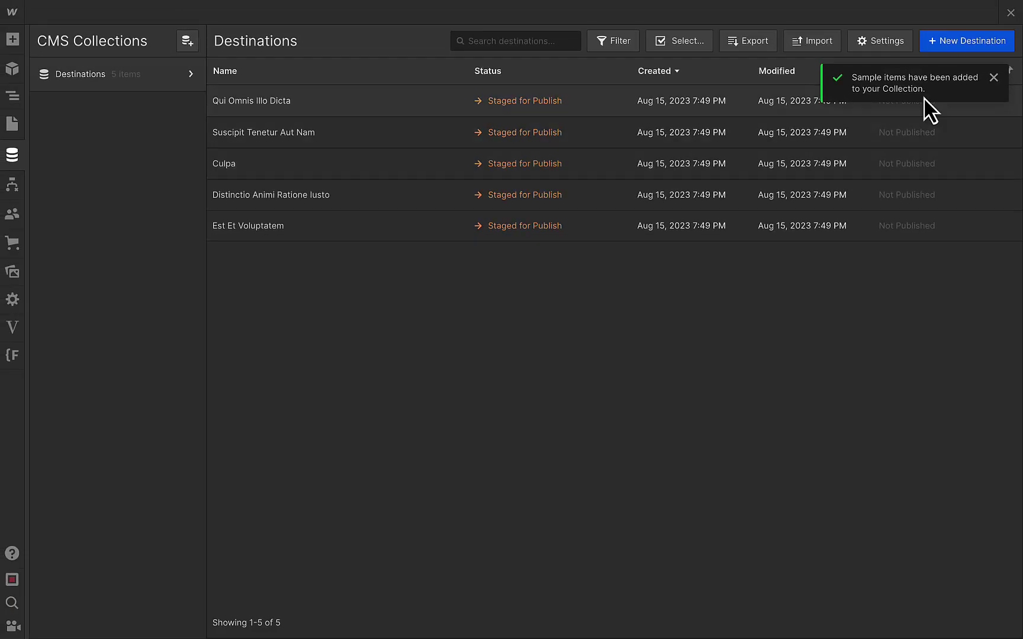
left_click(991, 79)
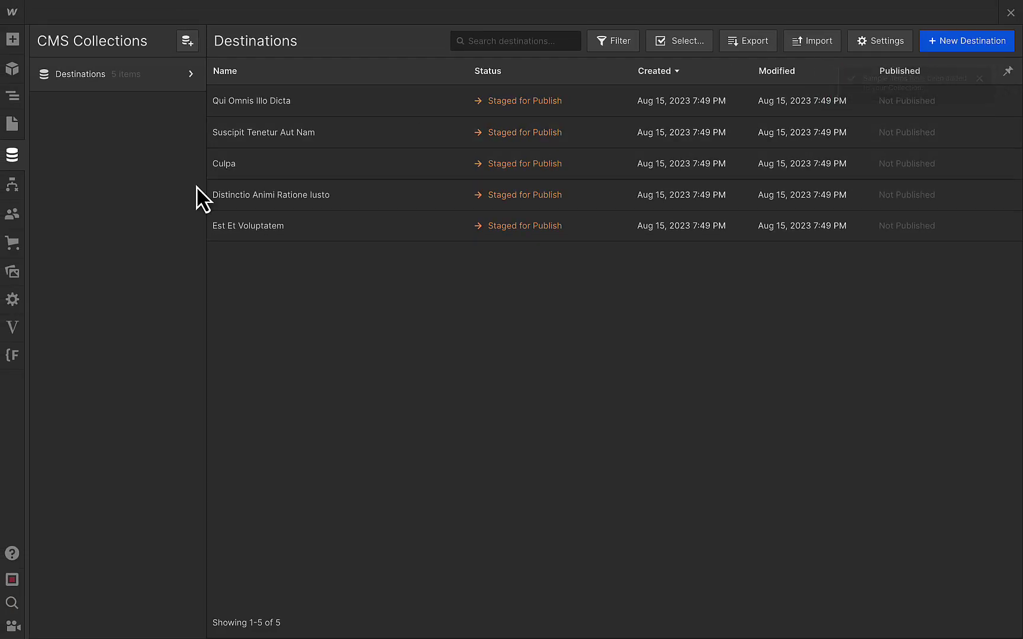
left_click(22, 161)
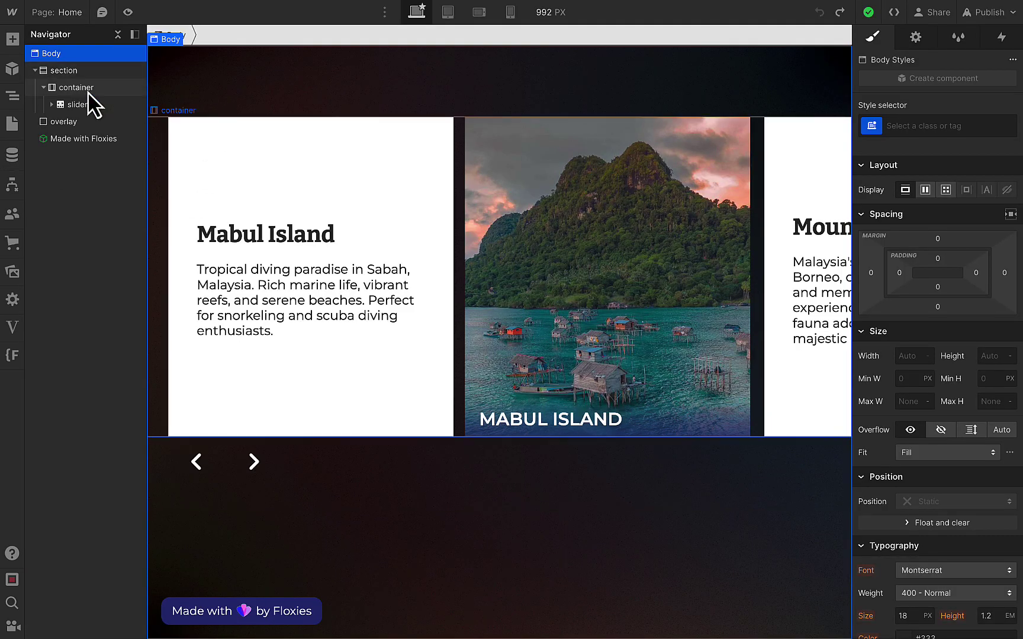
- Add a Collection List inside the slider's container and set its source to Destinations
left_click(63, 91)
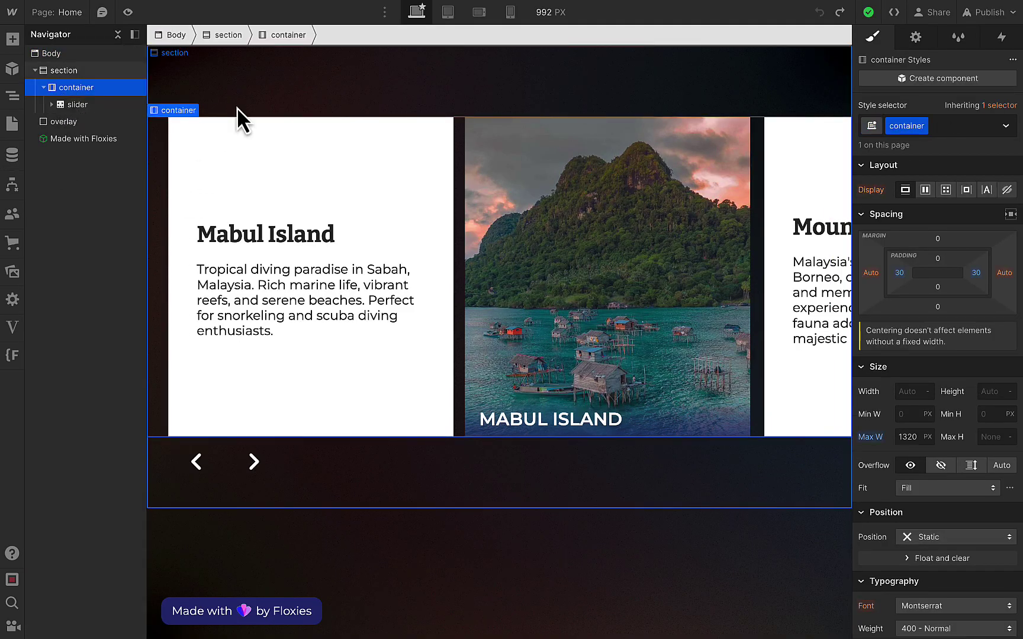
key("super+e")
type("col")
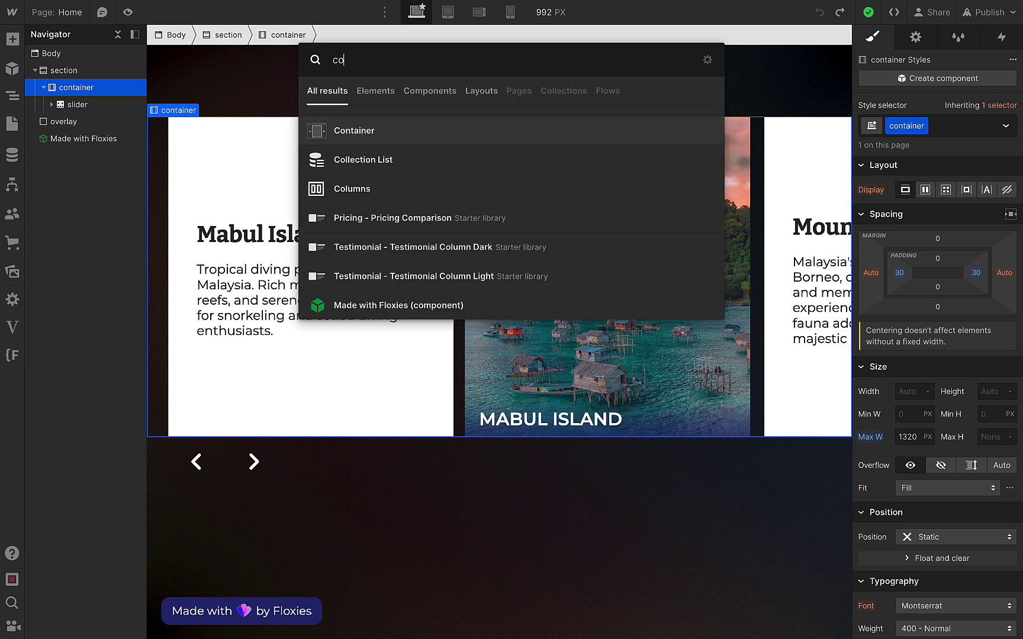
left_click(398, 133)
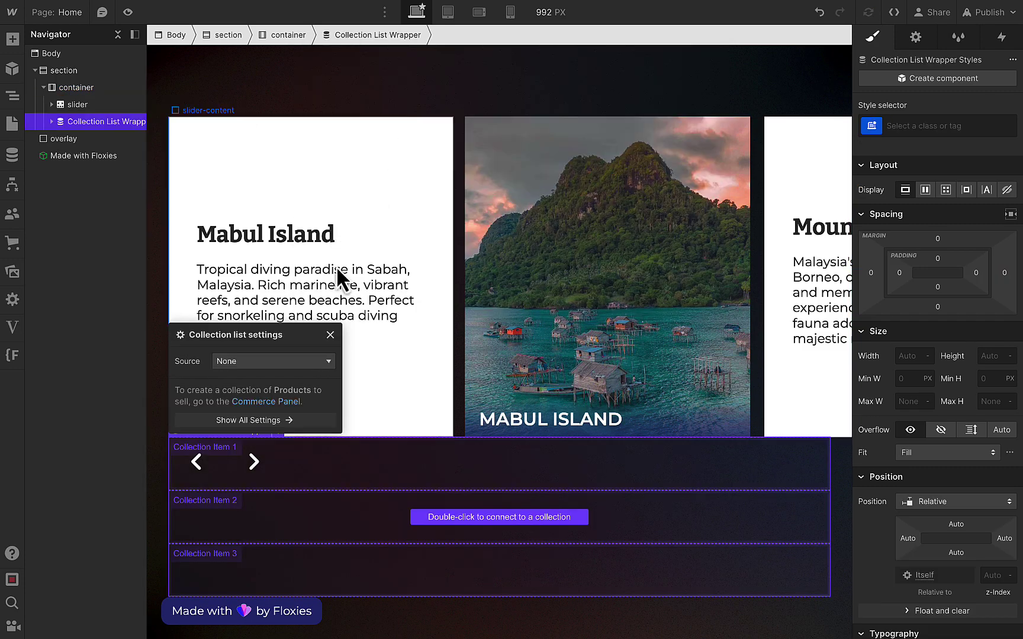
left_click(270, 361)
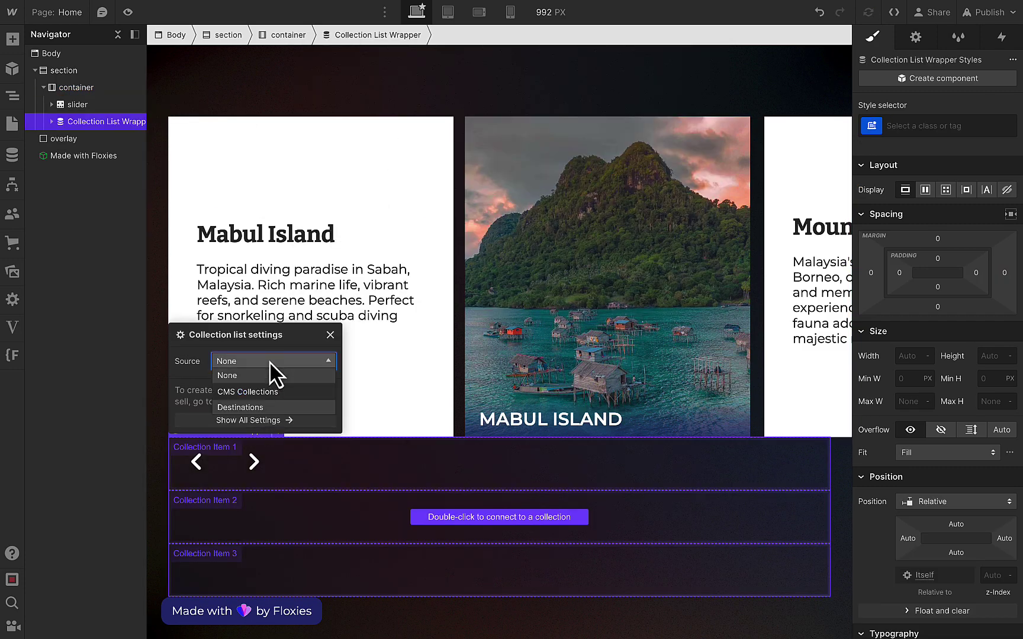
left_click(251, 407)
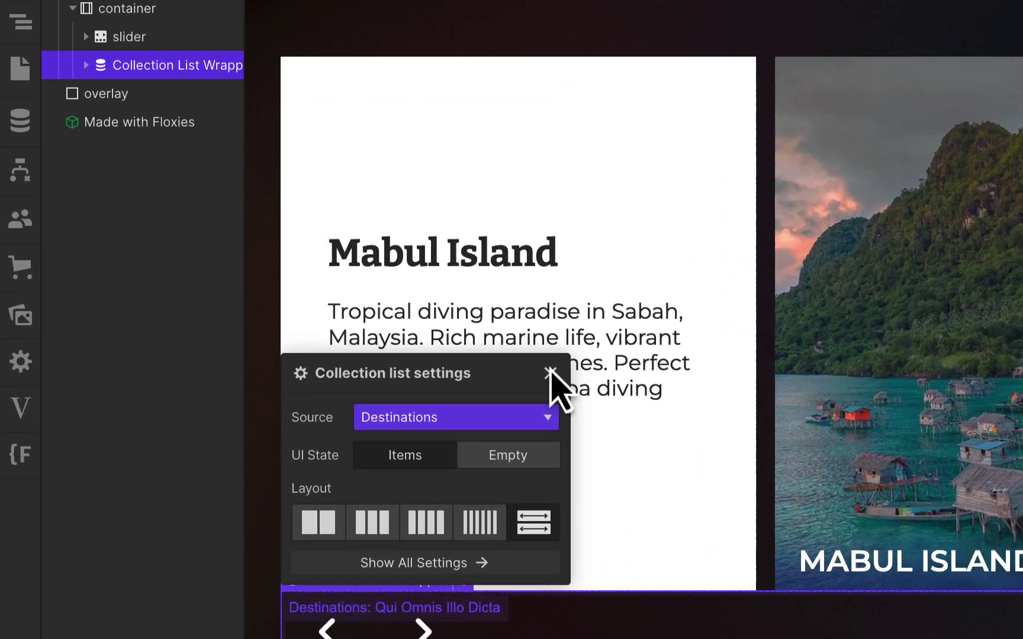
left_click(330, 306)
left_click(86, 45)
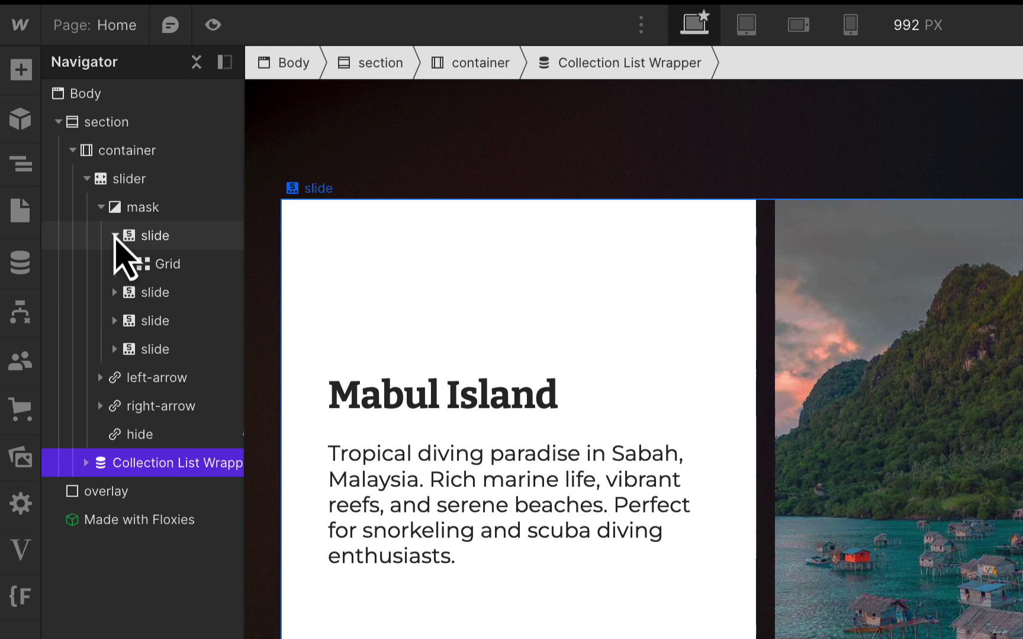
- Copy the first slide's Grid into the Collection Item of the new Collection List
left_click(152, 264)
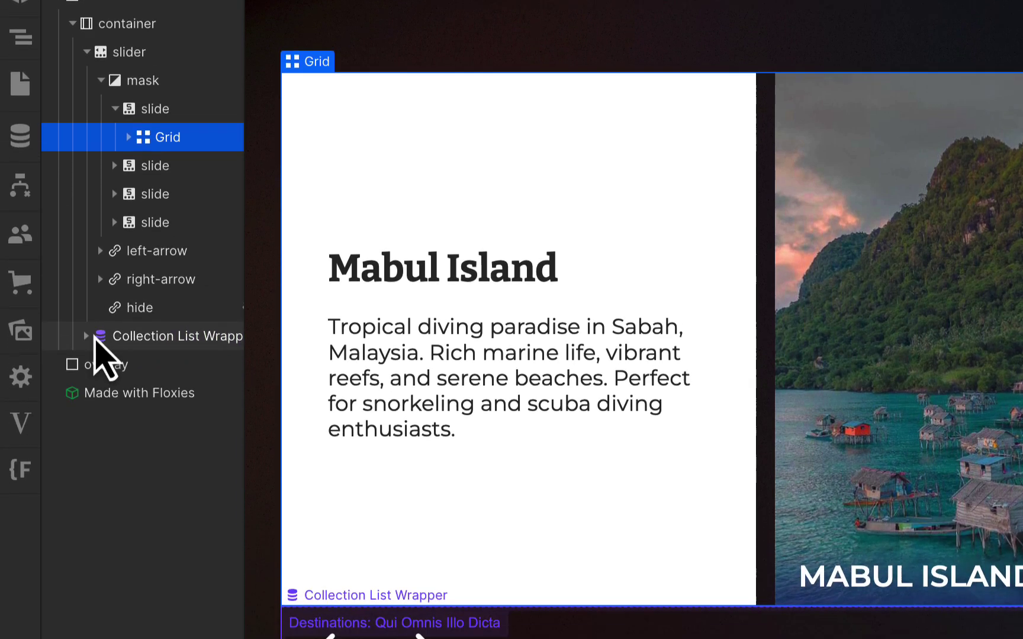
left_click(86, 463)
left_click(101, 345)
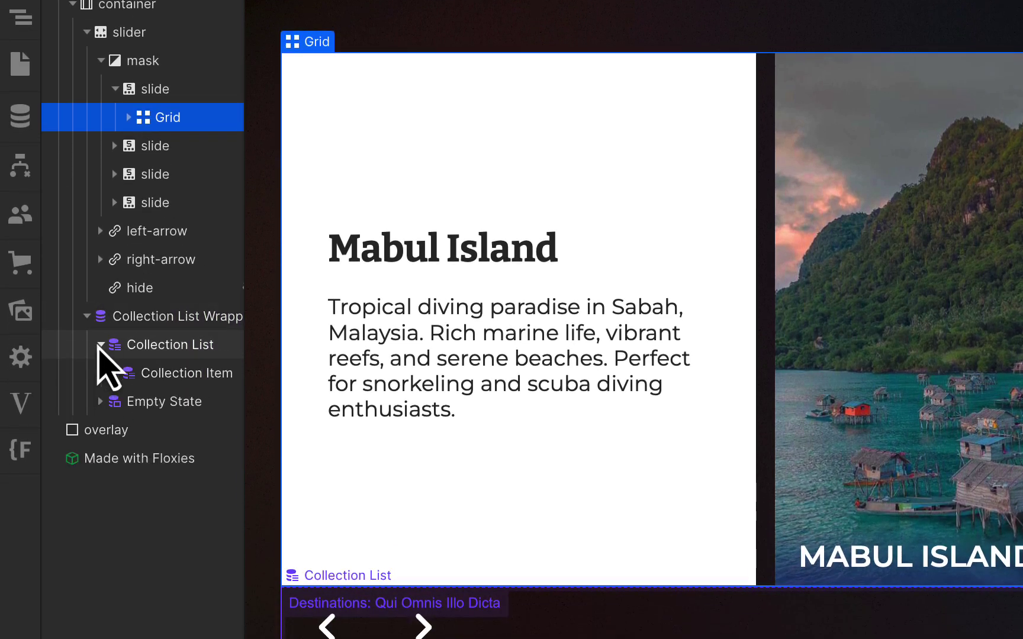
left_click(140, 374)
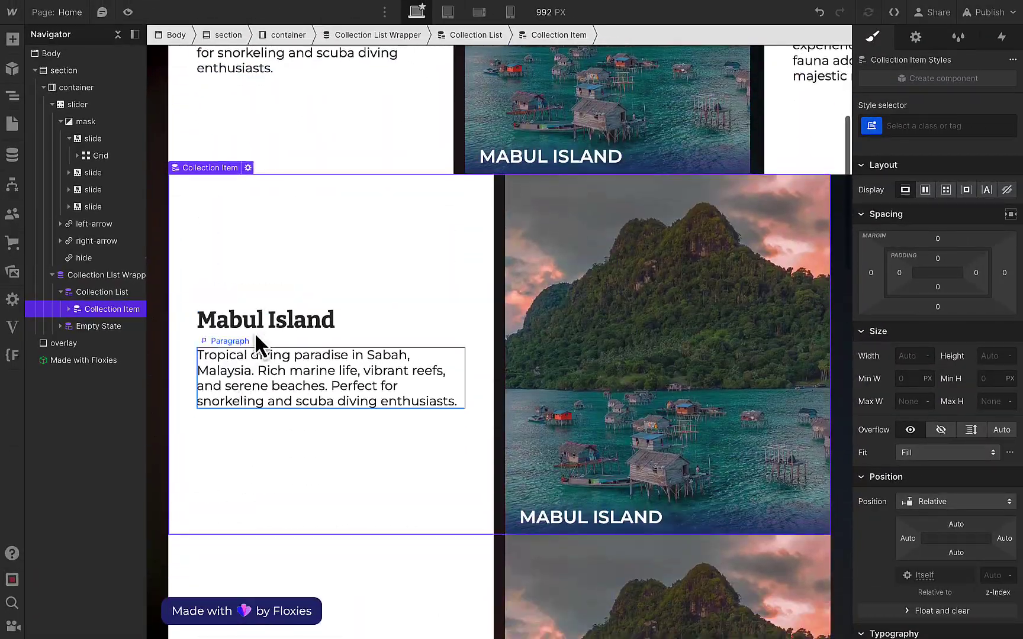
- Bind the card heading to the Name field and the paragraph to the Description field
left_click(256, 318)
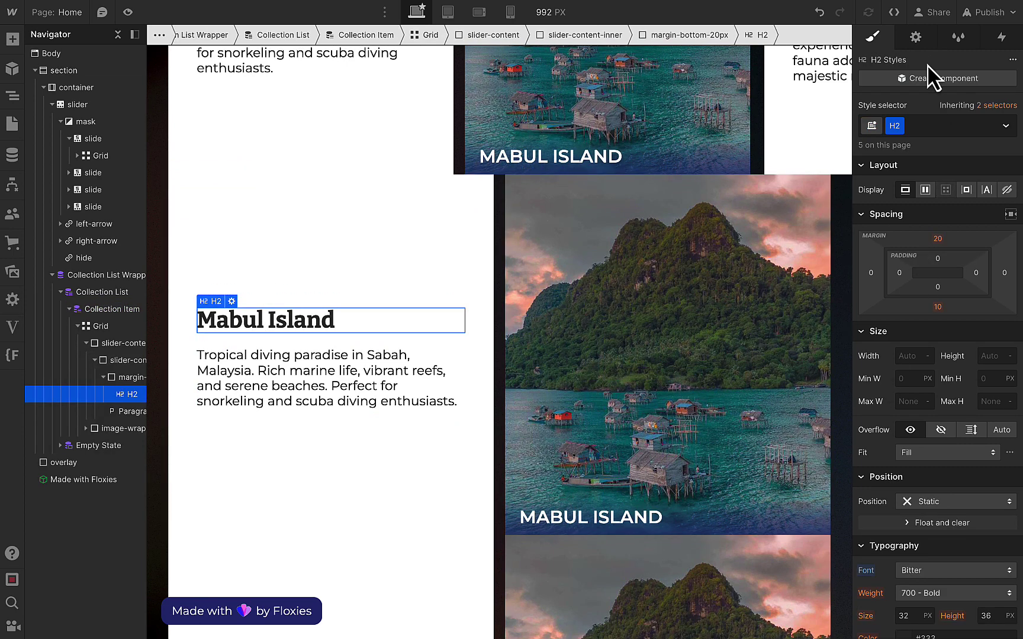
left_click(915, 36)
left_click(865, 297)
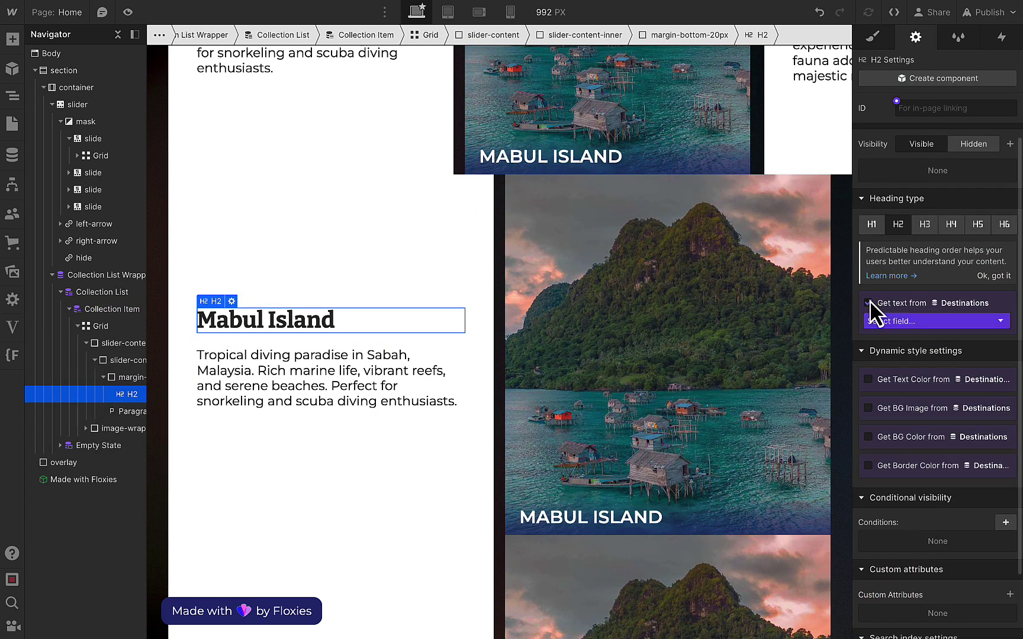
left_click(881, 323)
left_click(878, 349)
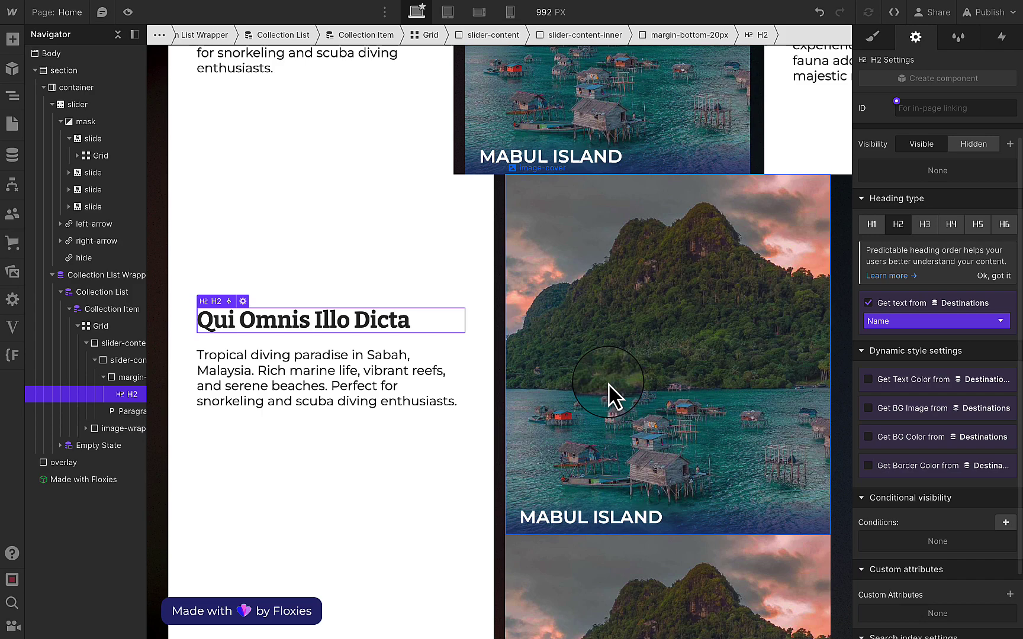
left_click(389, 387)
left_click(888, 251)
left_click(879, 260)
left_click(880, 300)
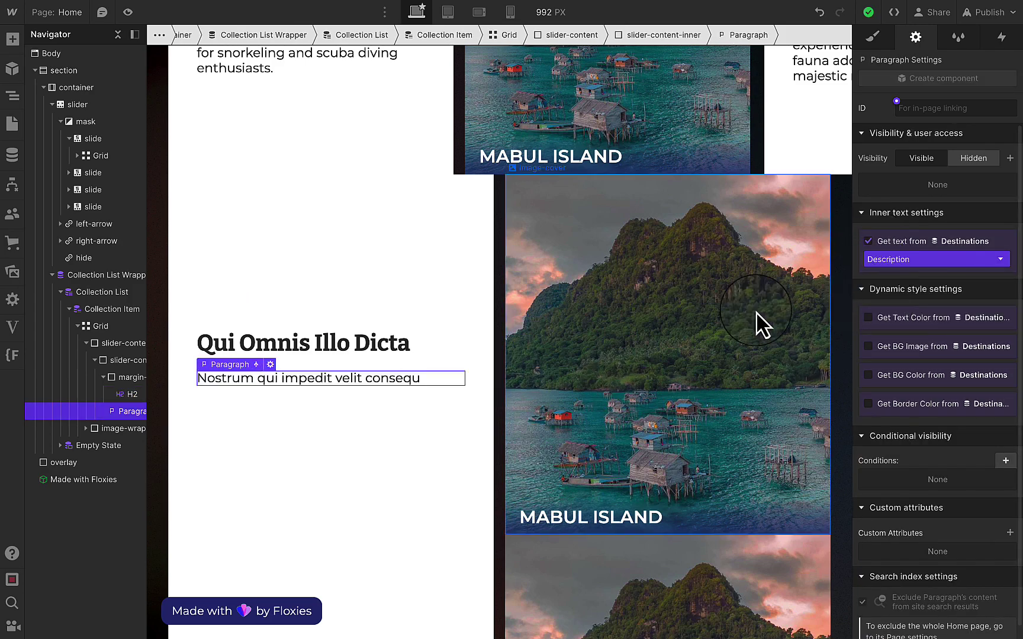
- Bind the cover image to the Image field and the MABUL ISLAND title to Name
left_click(716, 320)
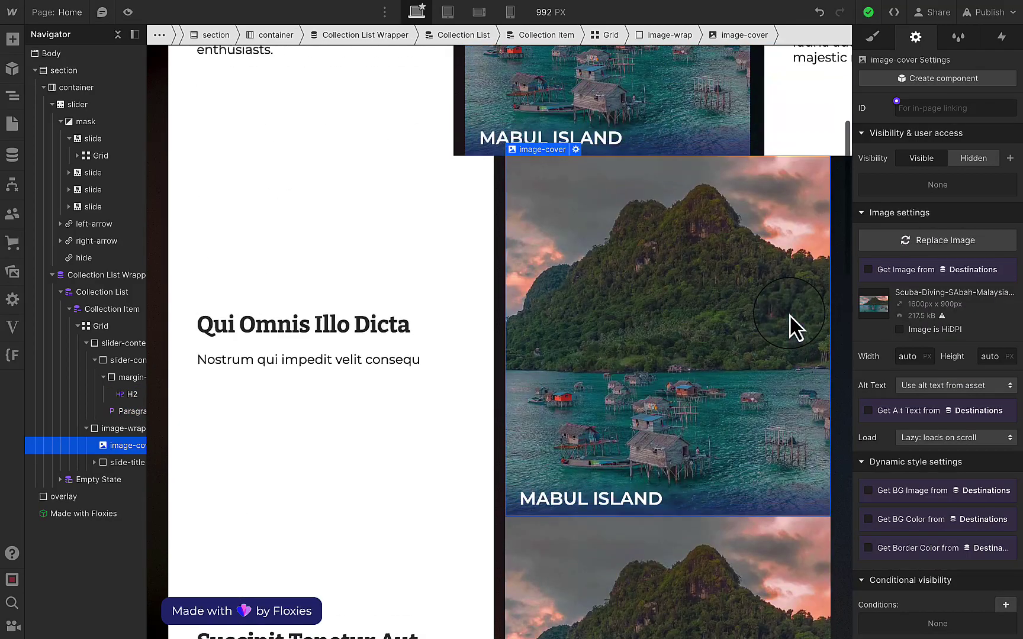
left_click(867, 268)
left_click(879, 290)
left_click(893, 325)
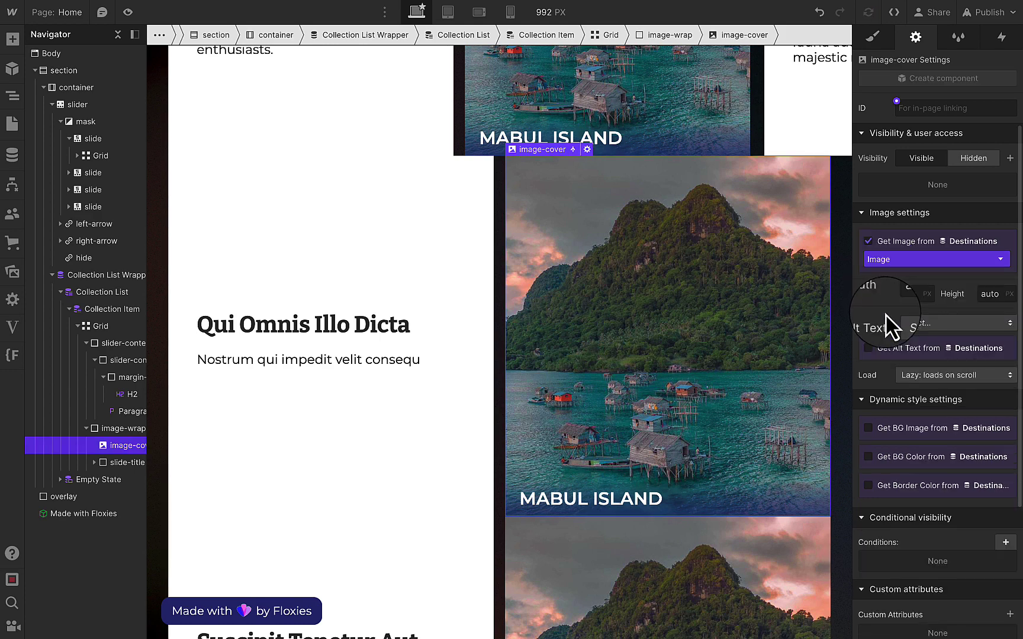
left_click(595, 502)
left_click(876, 240)
left_click(887, 259)
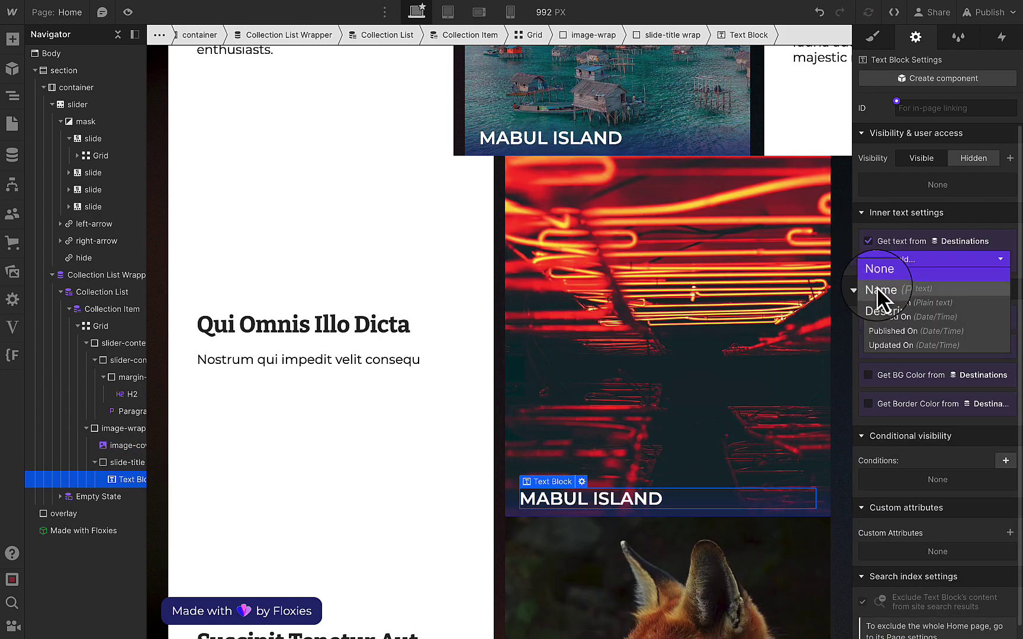
left_click(880, 290)
scroll(704, 293, "up", 4)
left_click(873, 36)
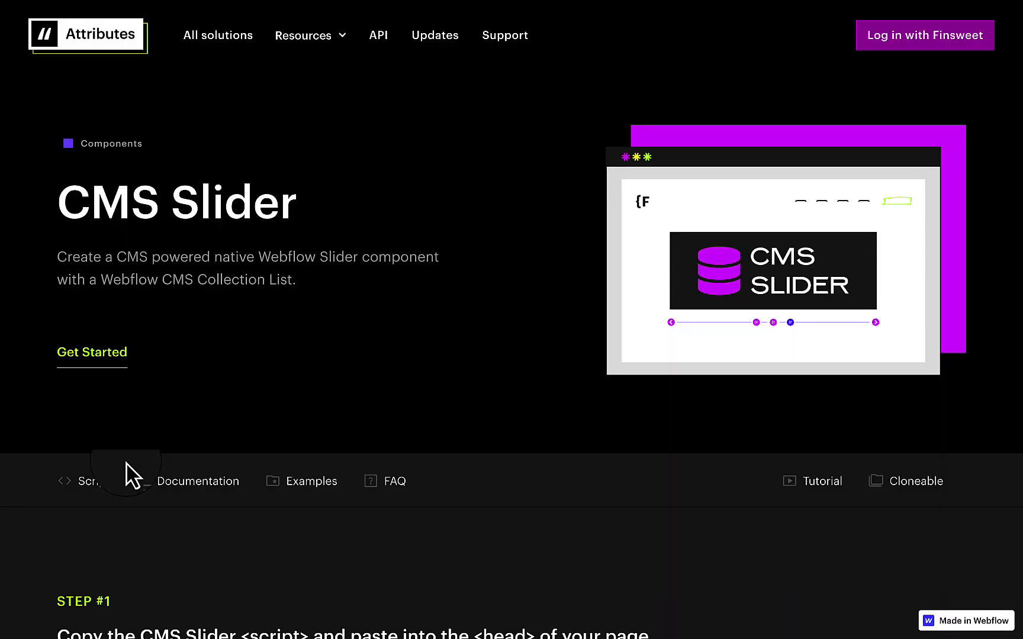
- Copy the CMS Slider script from Step #1 on the Finsweet Attributes page
scroll(126, 476, "down", 5)
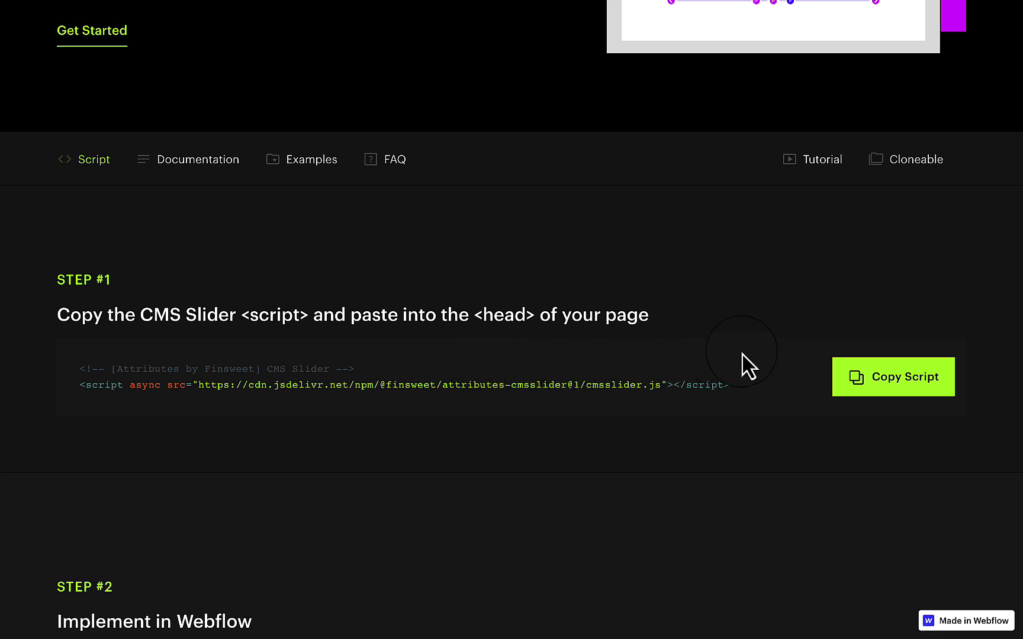
left_click(863, 391)
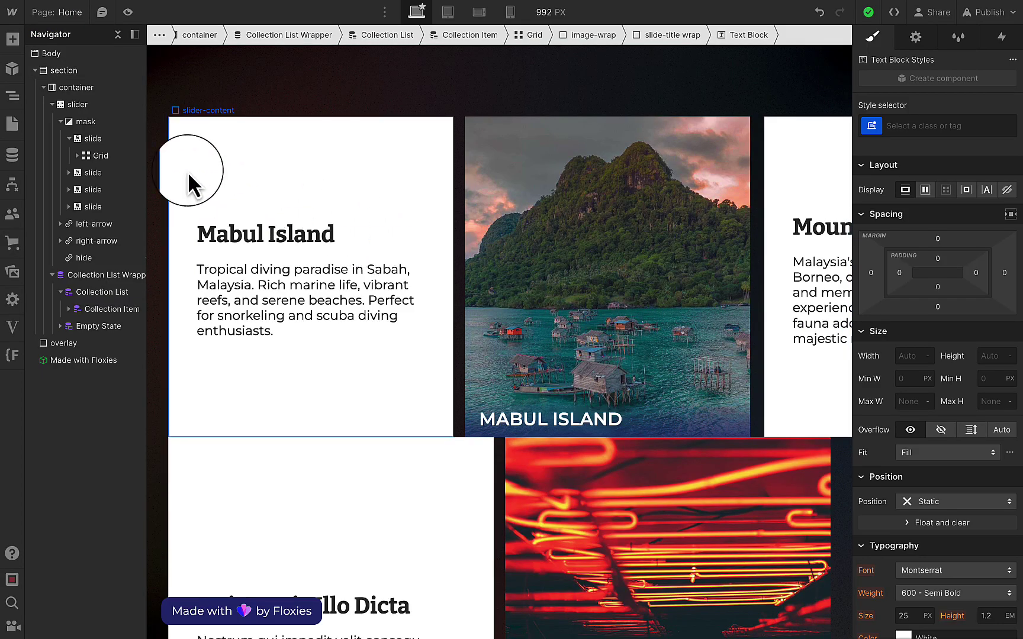
- Paste the CMS Slider script into the Home page's Inside <head> custom code and save
left_click(11, 123)
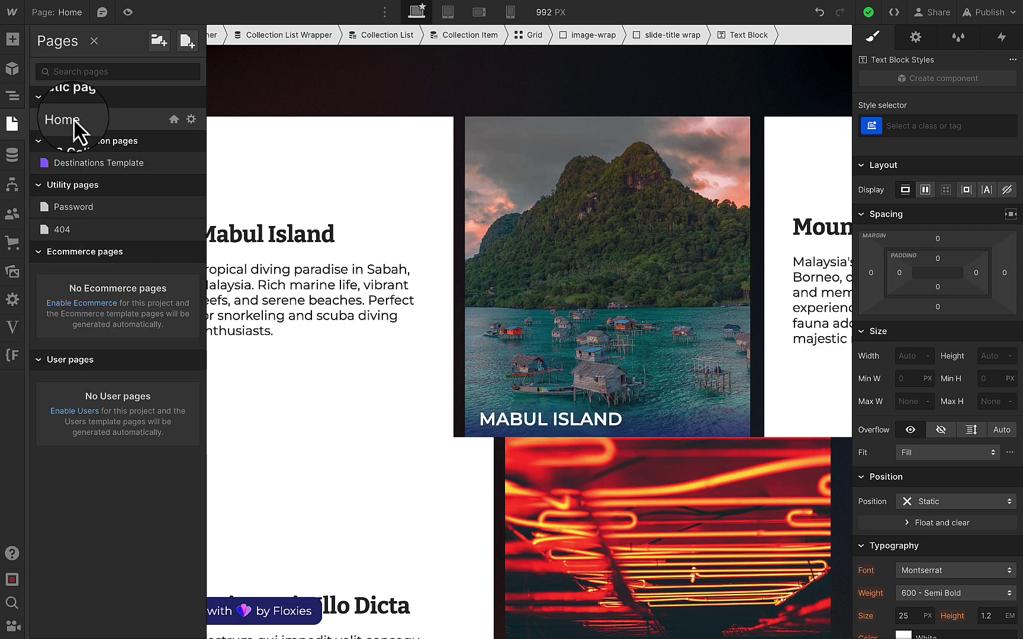
left_click(190, 120)
scroll(410, 383, "down", 3)
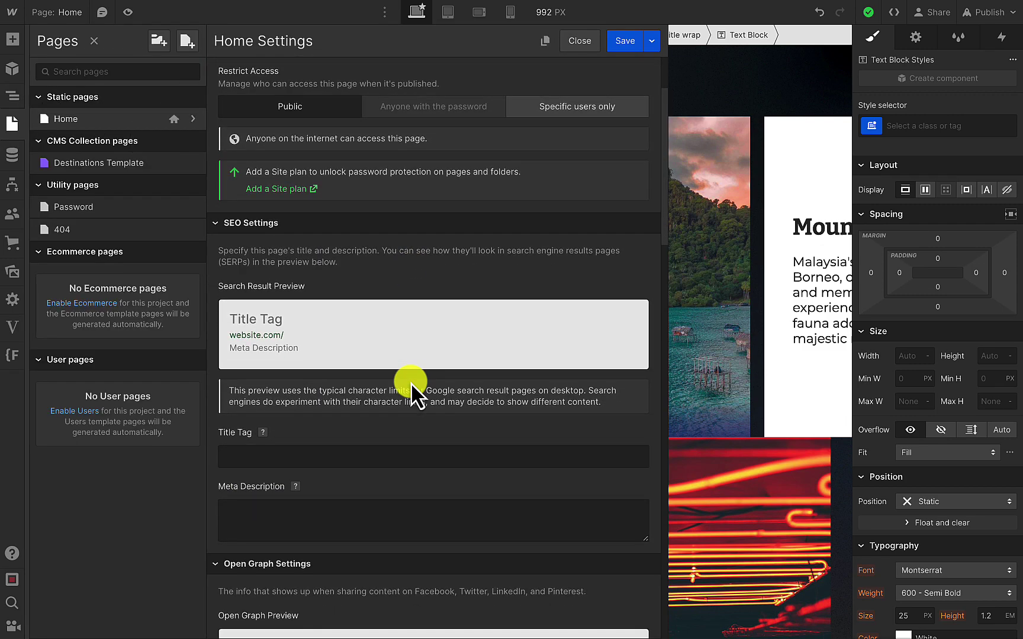
scroll(411, 383, "down", 10)
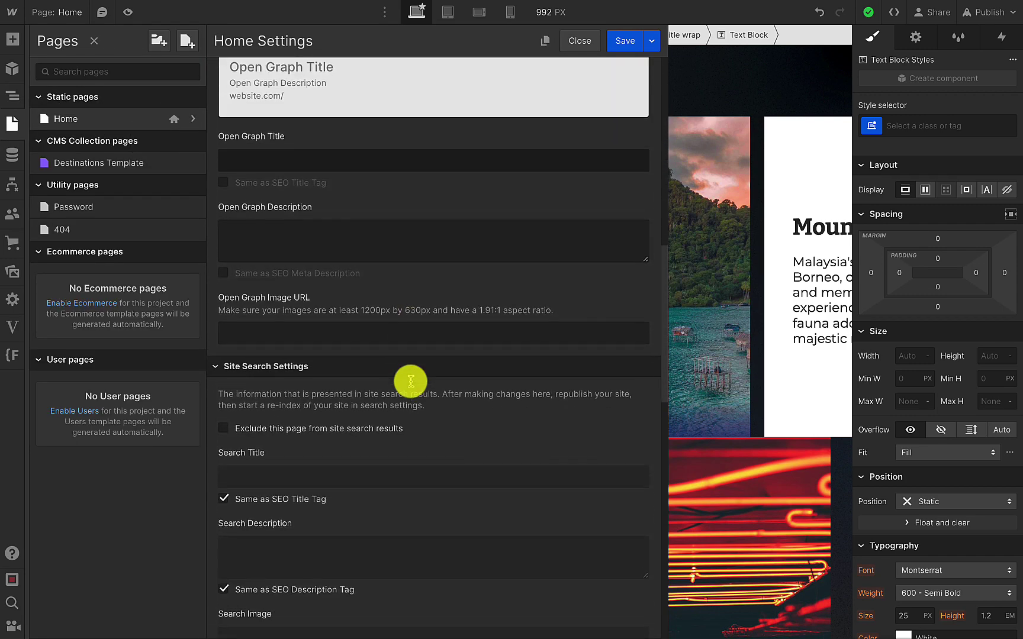
scroll(410, 382, "down", 8)
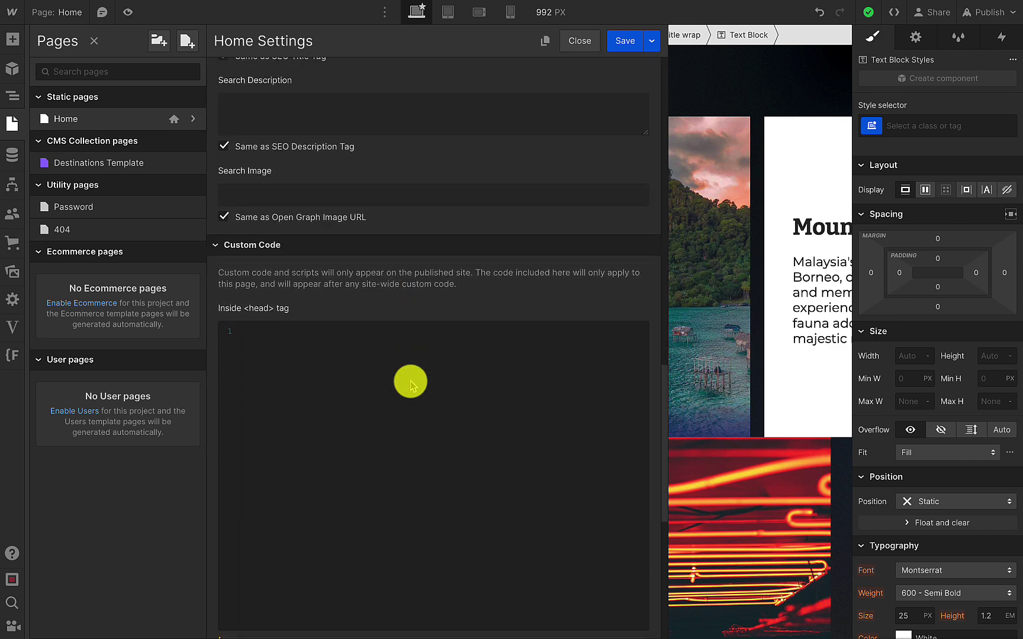
left_click(346, 366)
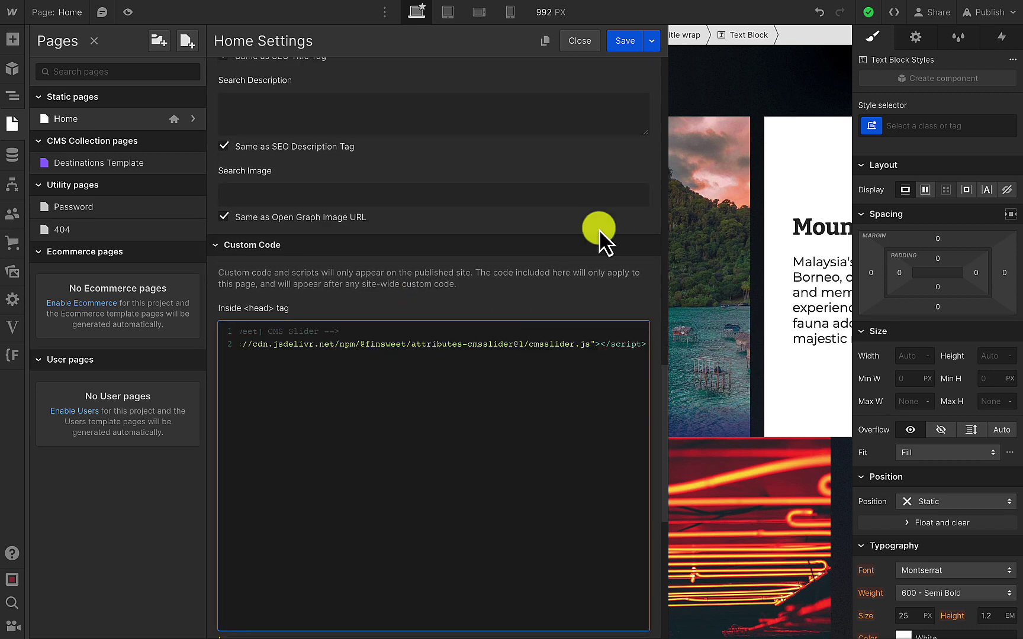
left_click(618, 47)
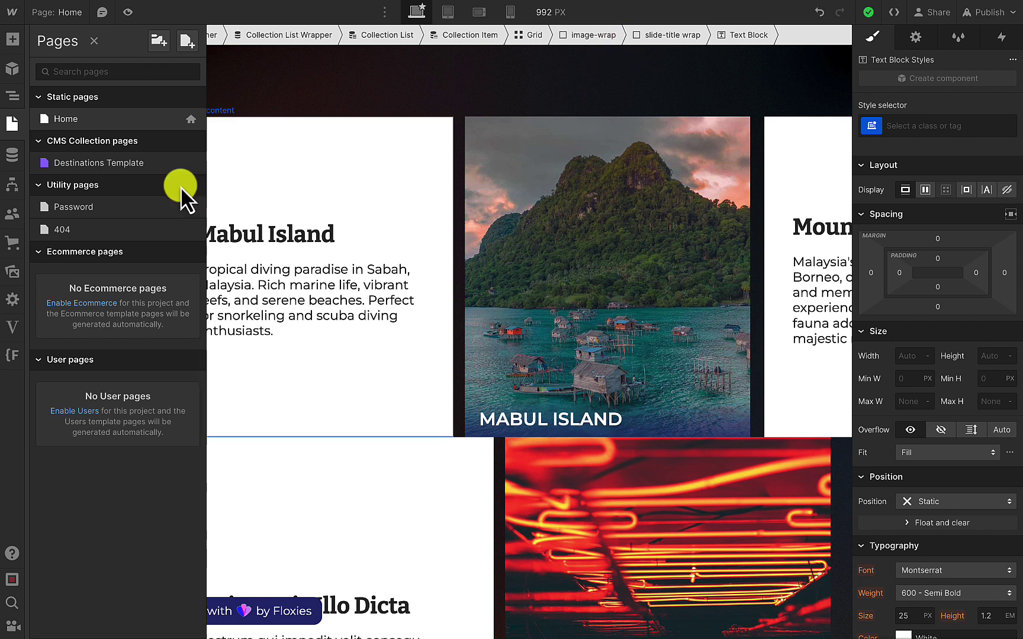
left_click(14, 101)
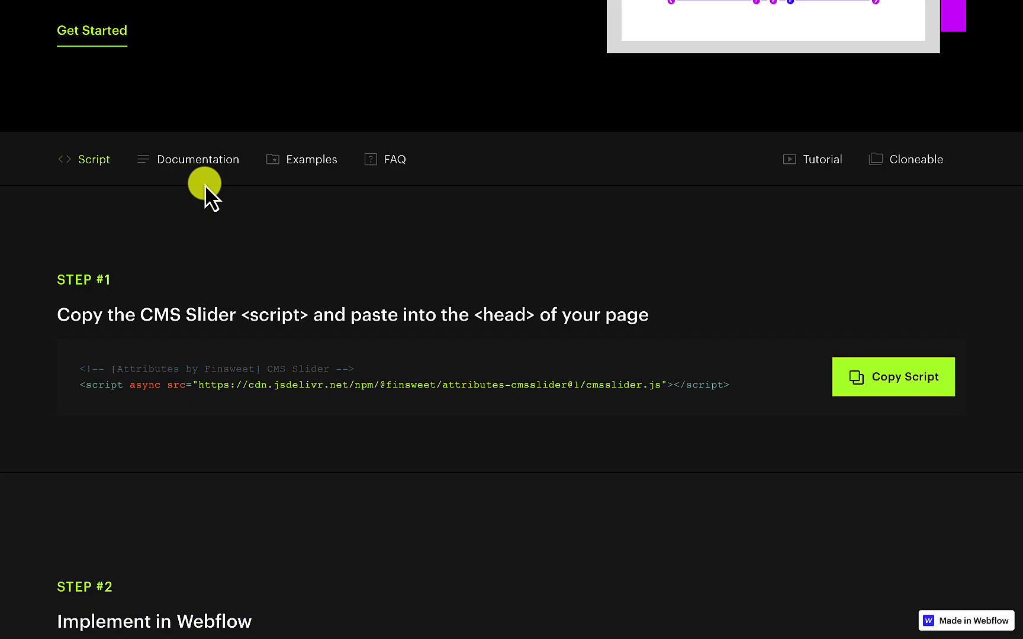
- Expand the Step #2 LIST instructions showing the fs-cmsslider-element attribute with value list
scroll(128, 438, "down", 3)
scroll(128, 432, "down", 4)
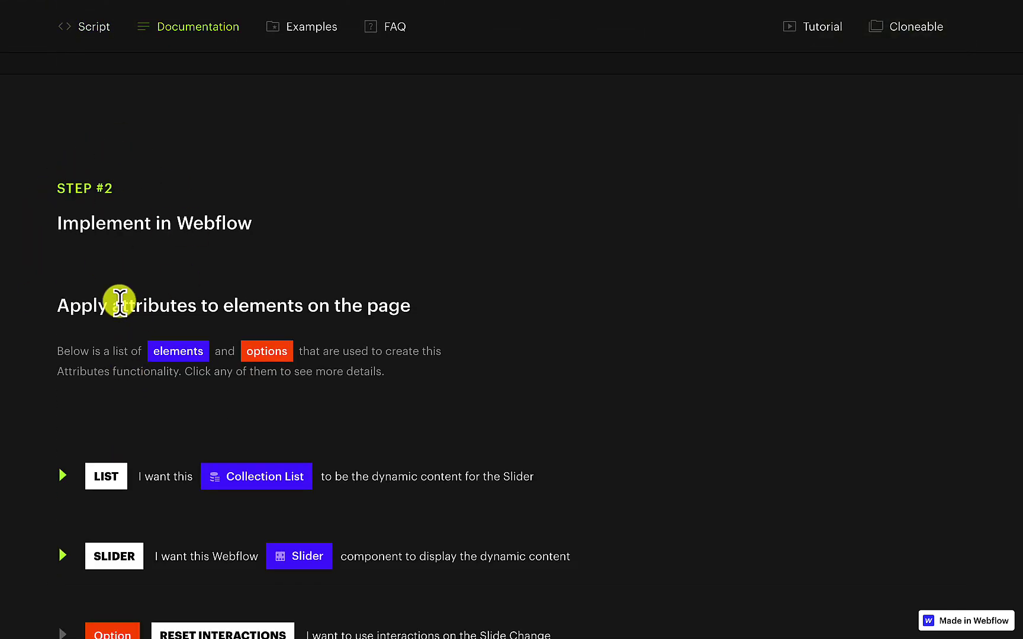
scroll(118, 303, "down", 3)
left_click(64, 268)
scroll(66, 268, "down", 2)
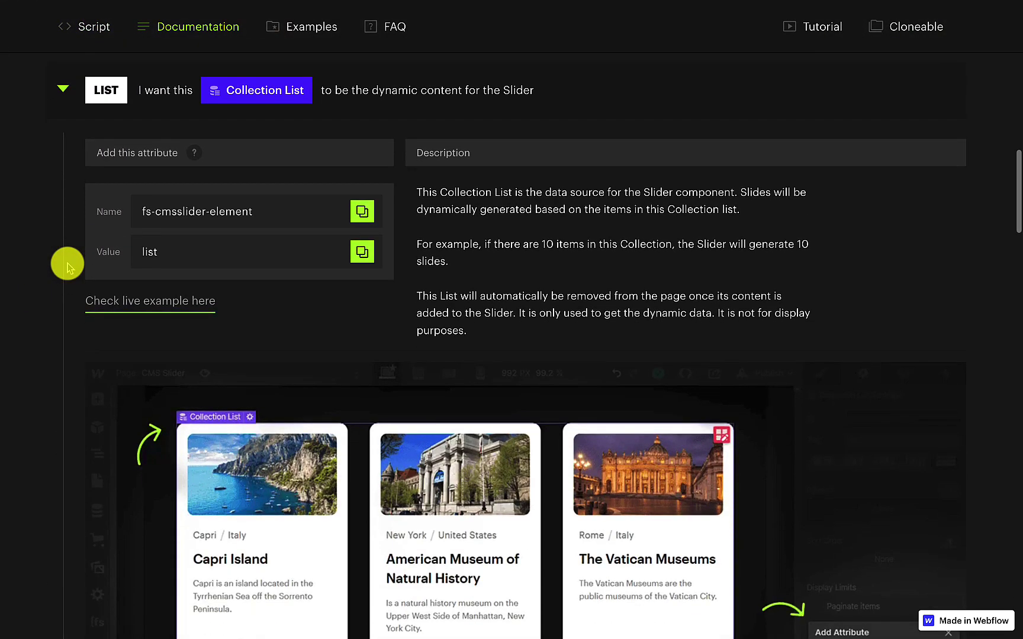
scroll(199, 316, "down", 1)
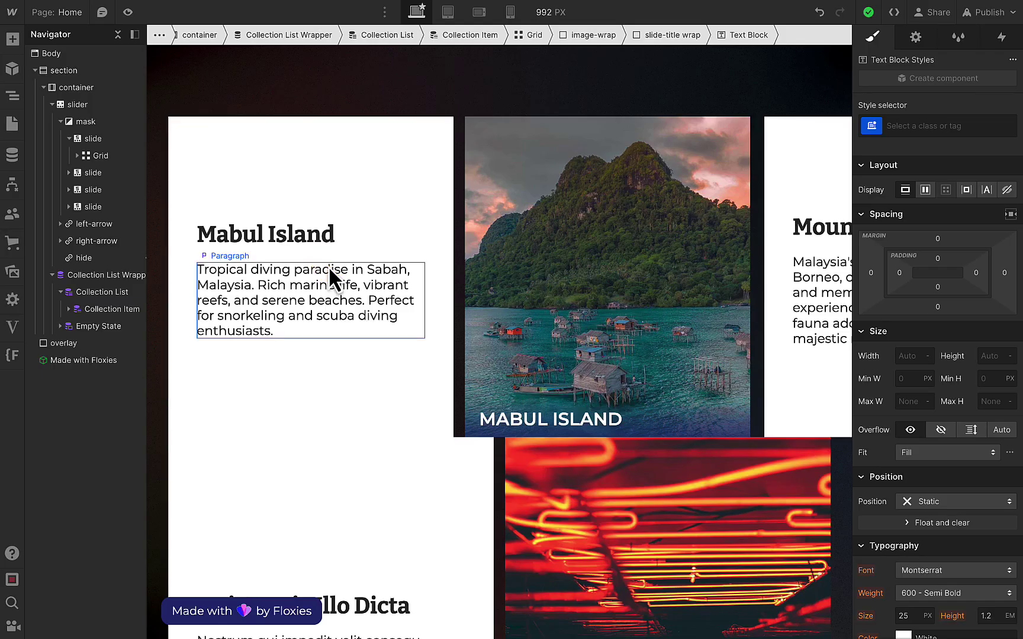
- Add the custom attribute fs-cmsslider-element with value 'list' to the Destinations Collection List
left_click(89, 294)
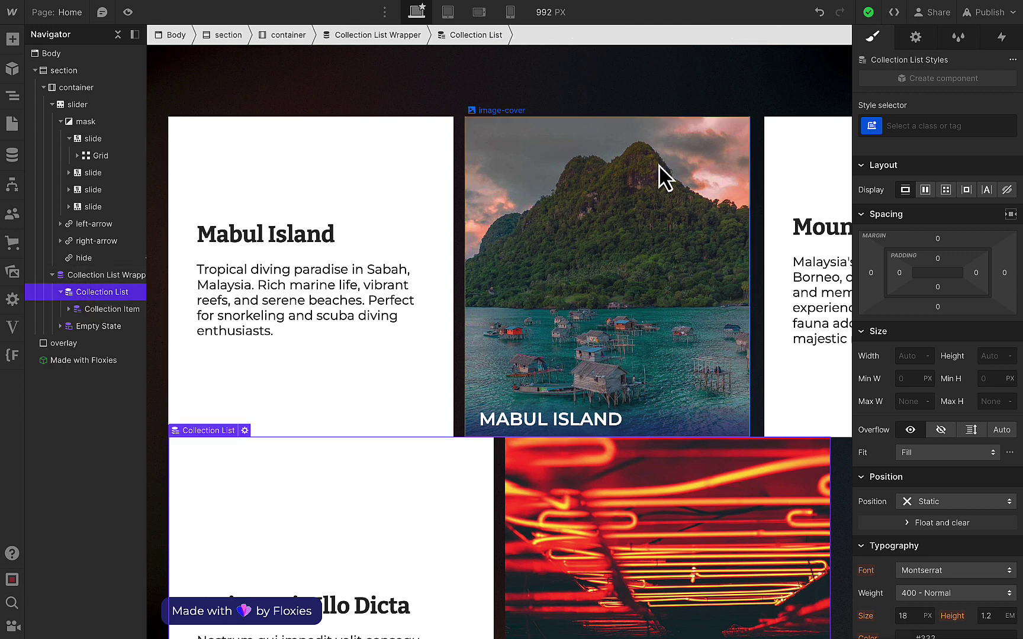
left_click(914, 42)
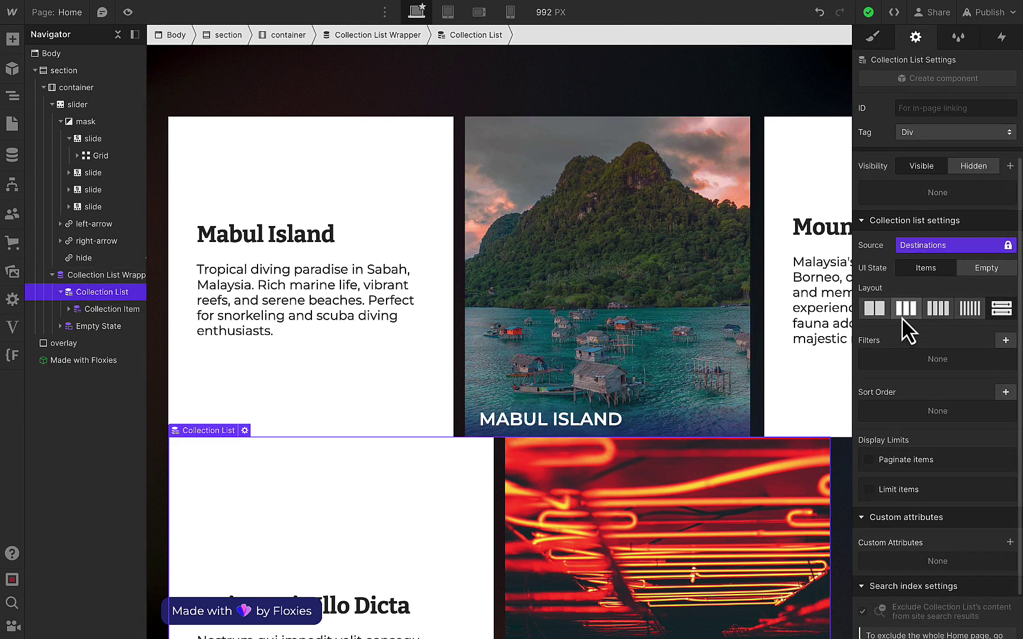
left_click(1009, 504)
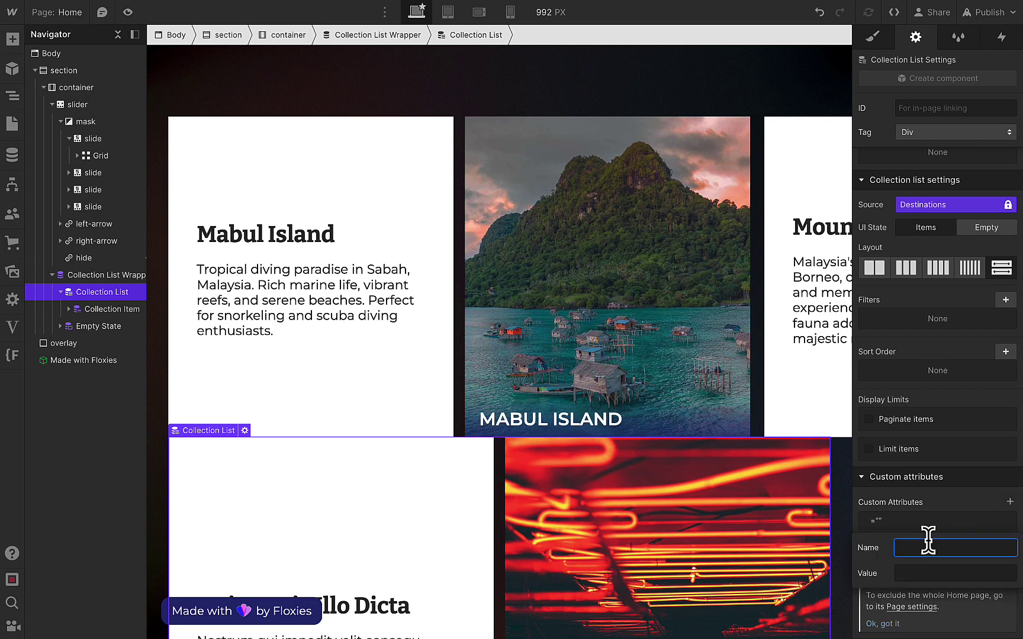
type("fs-cmsslider-element")
left_click(914, 574)
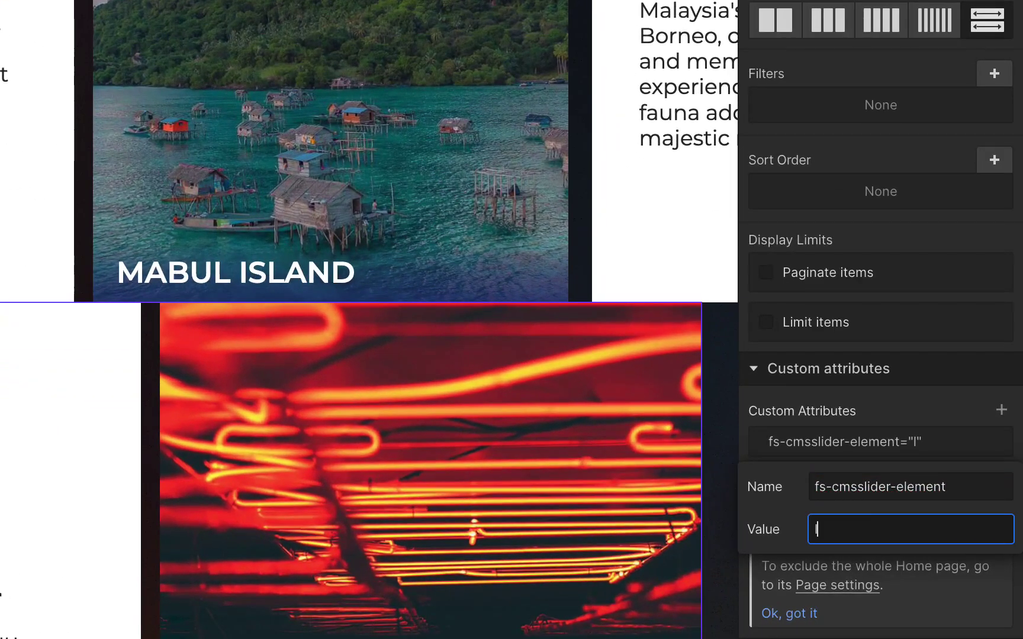
type("list")
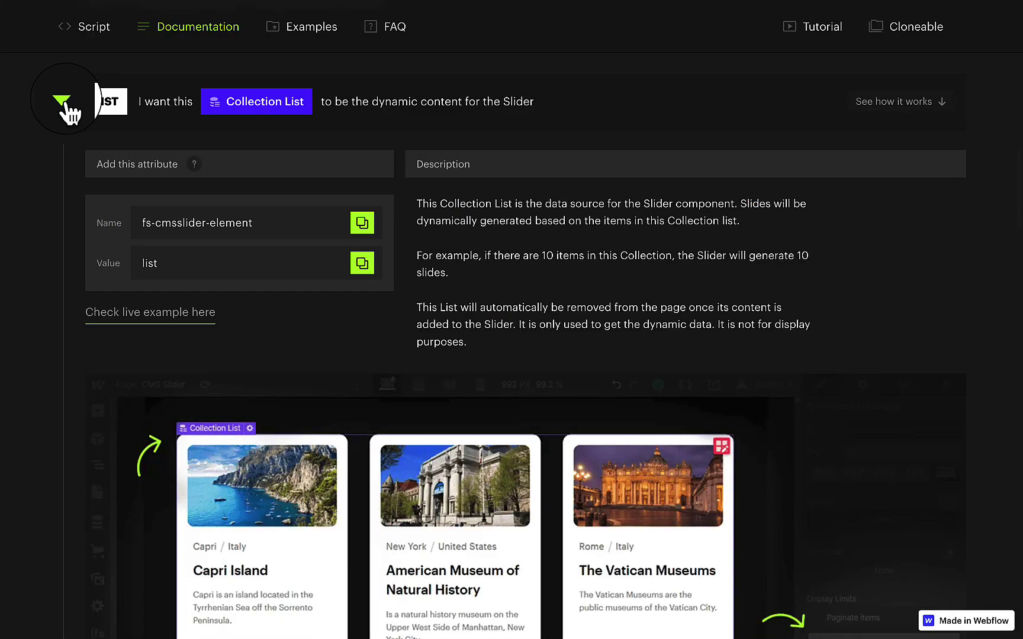
- Swap the LIST instructions for SLIDER in the Finsweet docs and copy the fs-cmsslider-element name
left_click(63, 102)
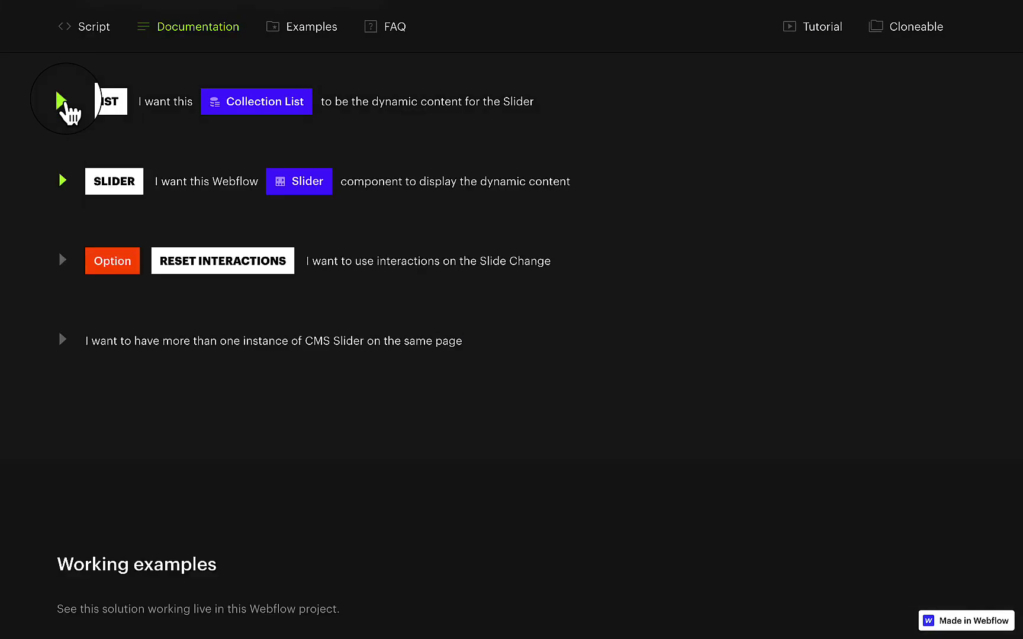
left_click(62, 185)
scroll(103, 285, "down", 3)
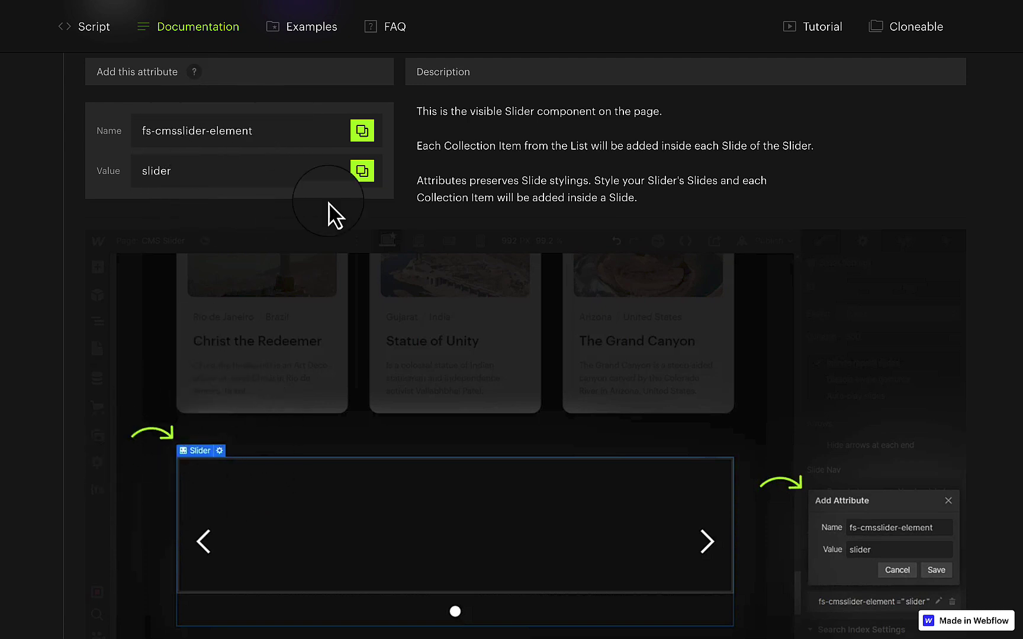
left_click(361, 131)
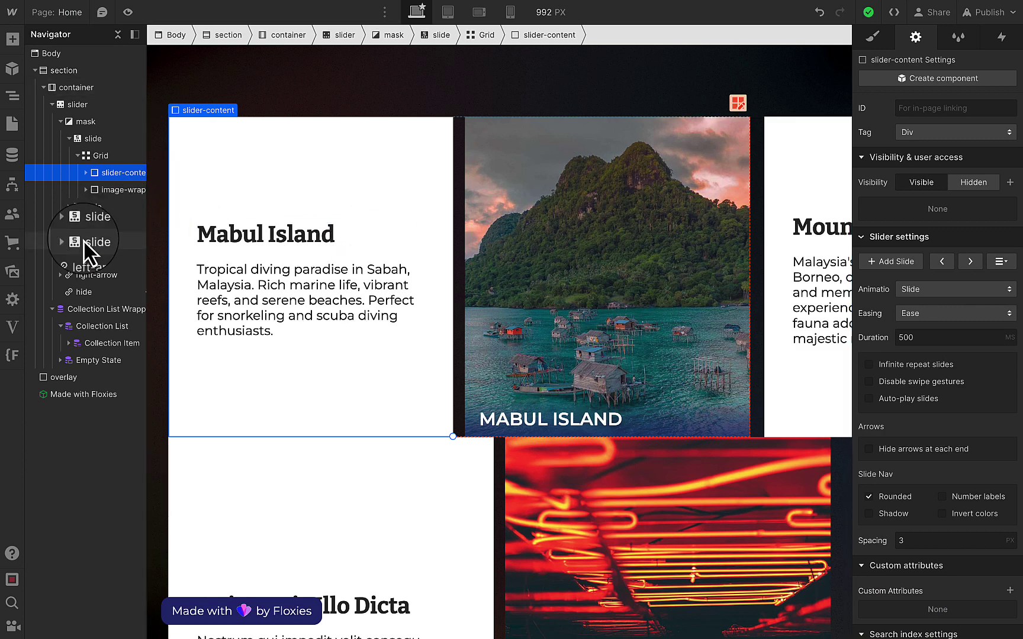
- Give the slider element fs-cmsslider-element = 'slider', then bring up the publish destinations
left_click(83, 107)
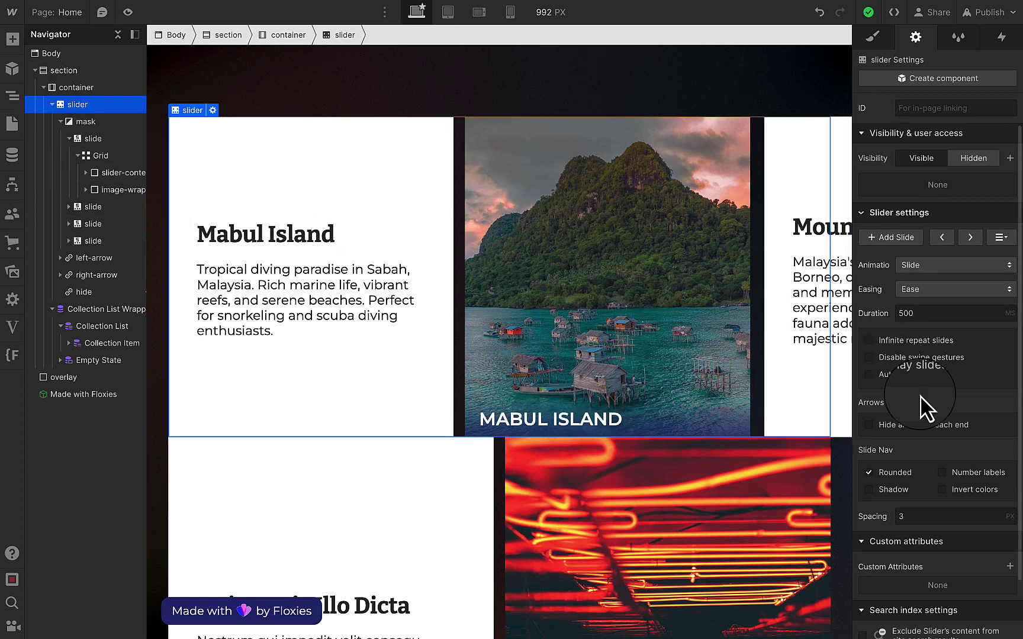
scroll(920, 403, "down", 2)
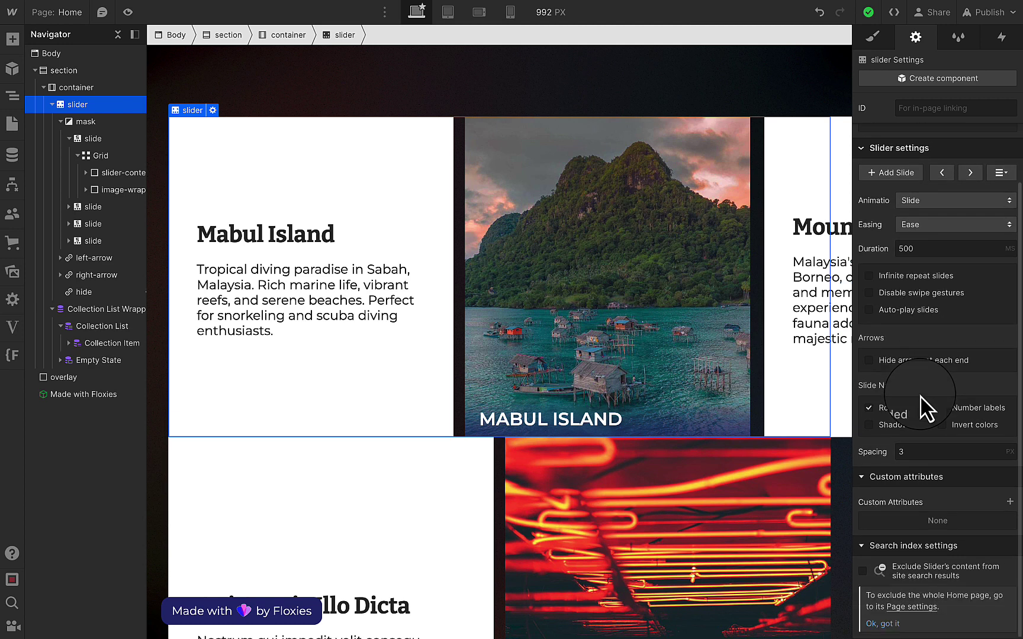
left_click(1009, 503)
key("ctrl+v")
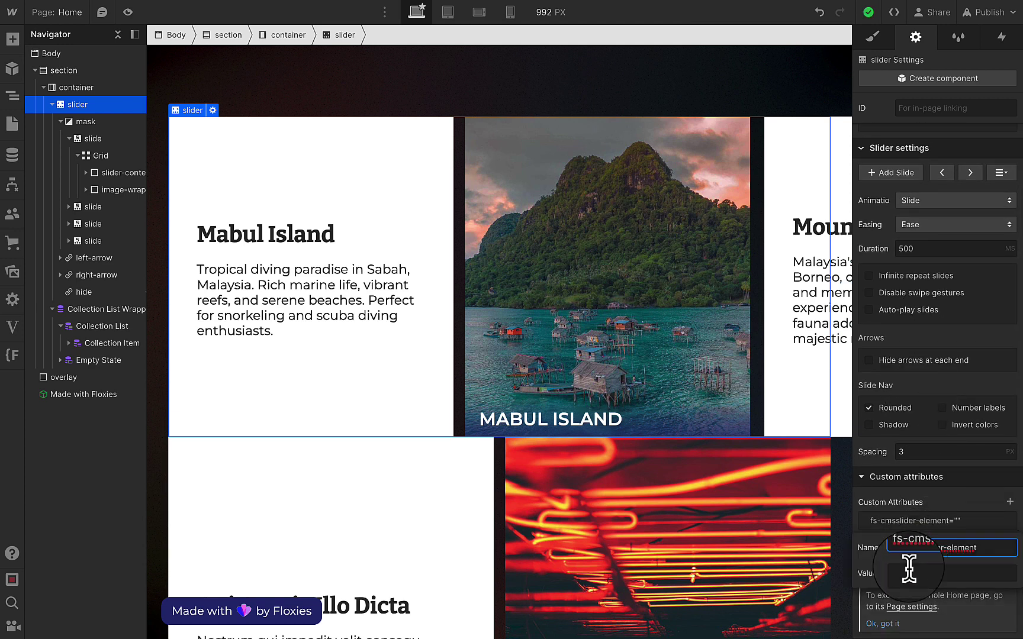
left_click(906, 573)
type("slide")
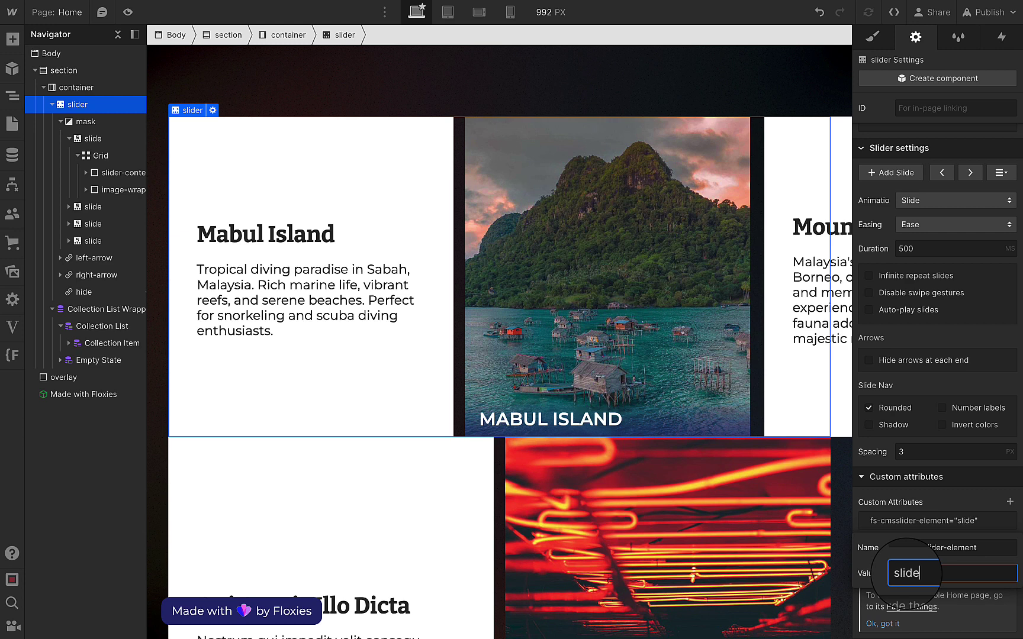
type("r")
key("Return")
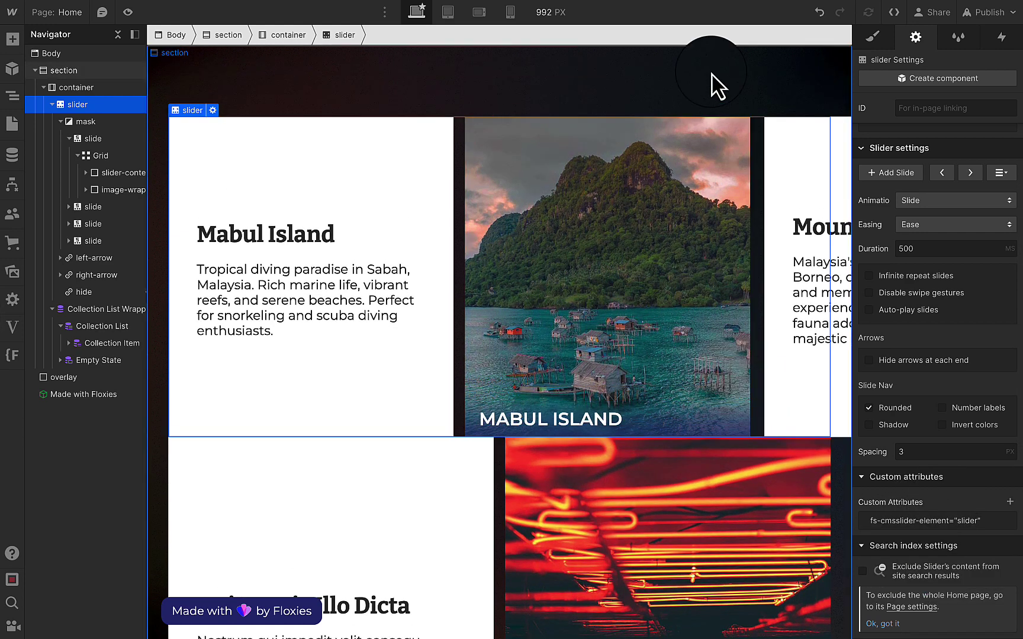
left_click(716, 85)
left_click(987, 13)
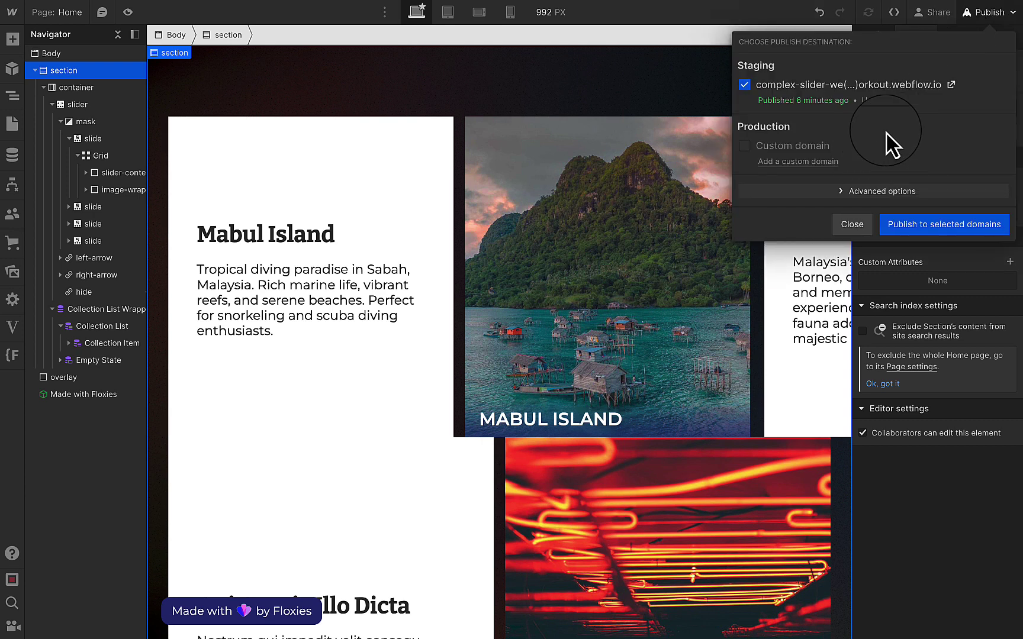
- Open the published staging site, advance the live slider four slides, and close the publish panel
left_click(950, 86)
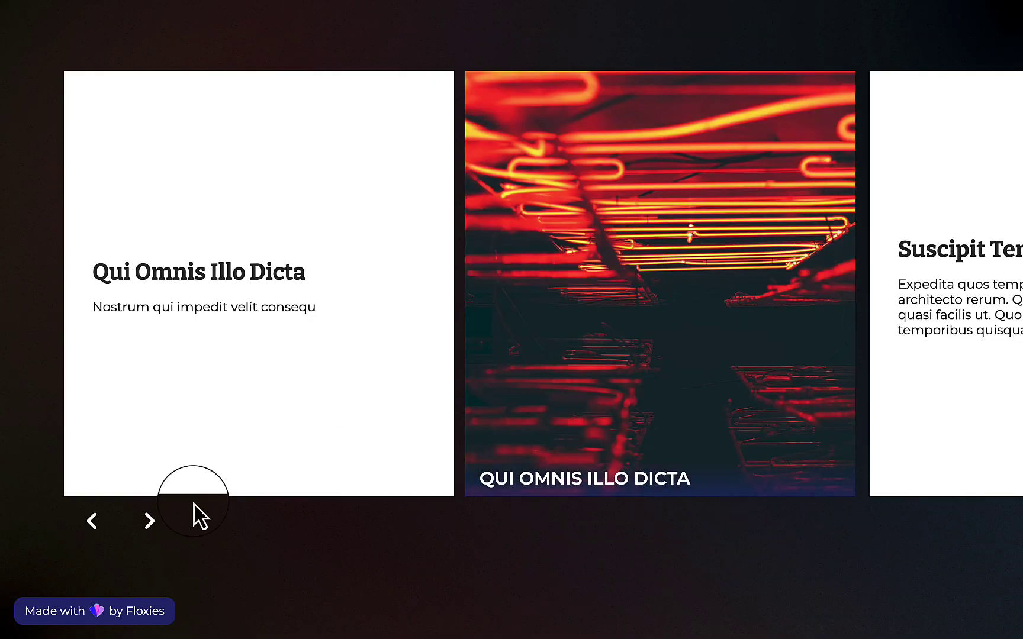
left_click(148, 533)
left_click(147, 532)
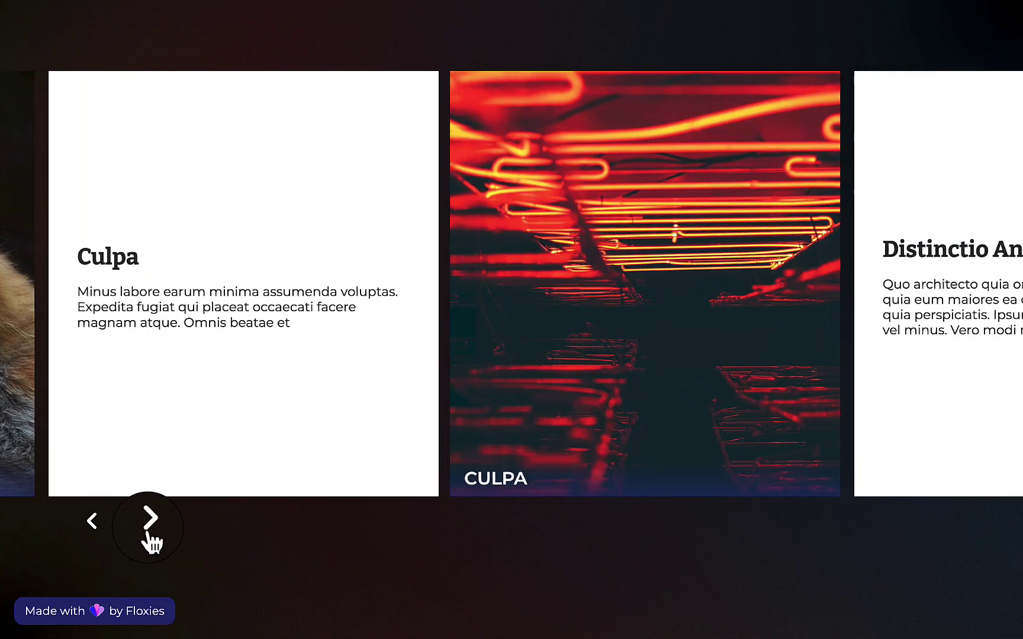
left_click(148, 532)
left_click(148, 532)
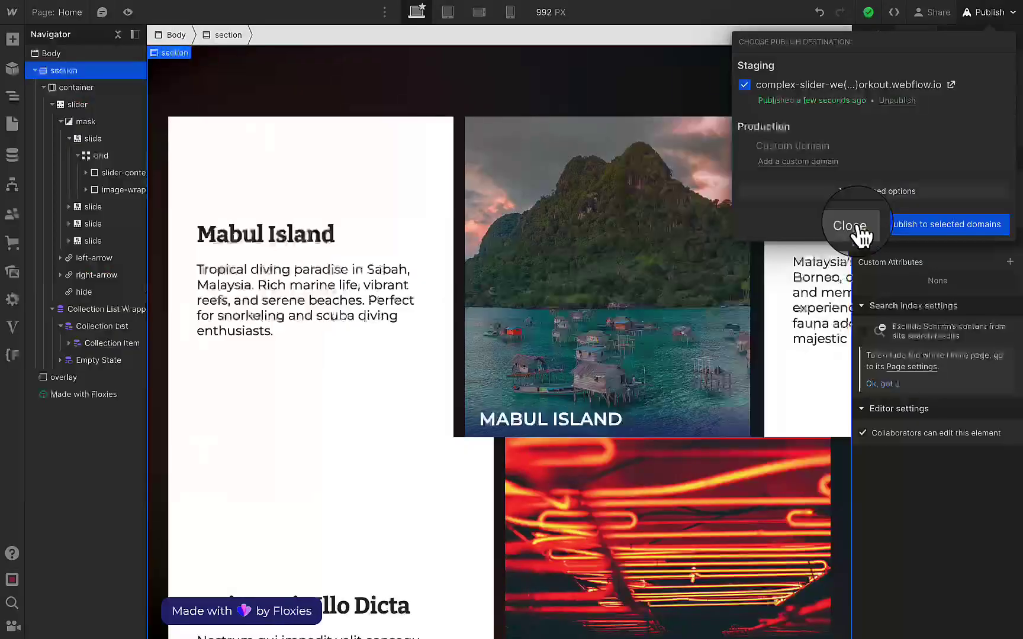
left_click(858, 235)
- Preview the page and step the slider through Mount Kinabalu, Danum Valley, Sipadan Island, then back
left_click(128, 14)
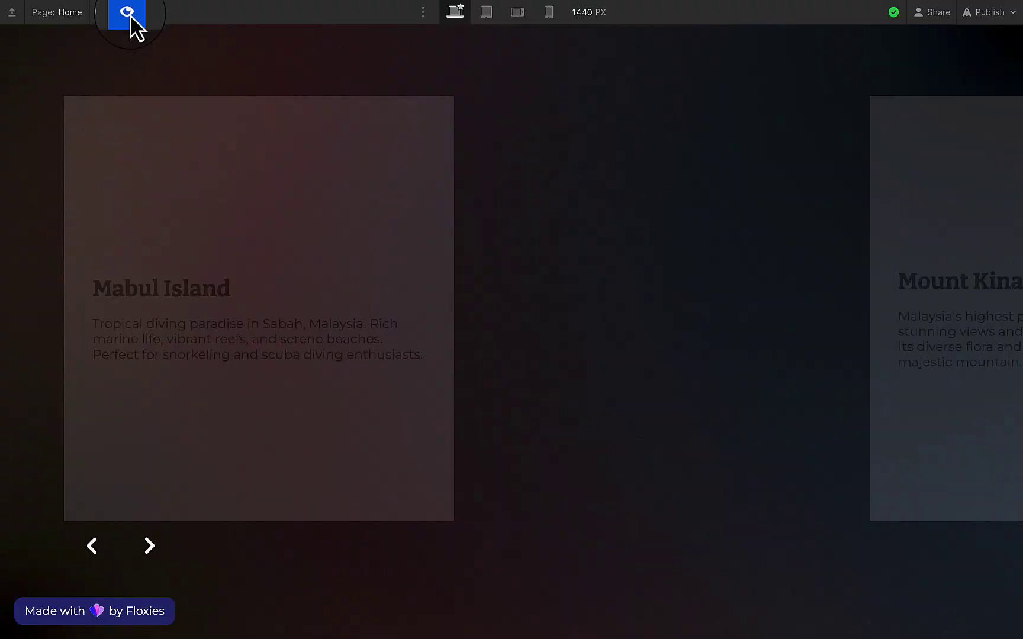
left_click(151, 542)
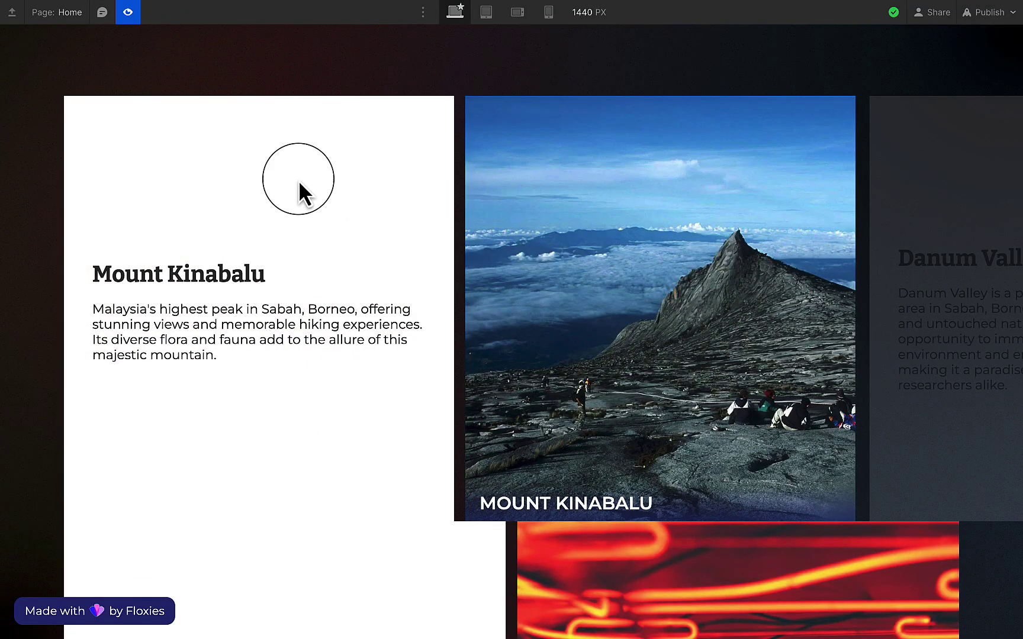
left_click(144, 539)
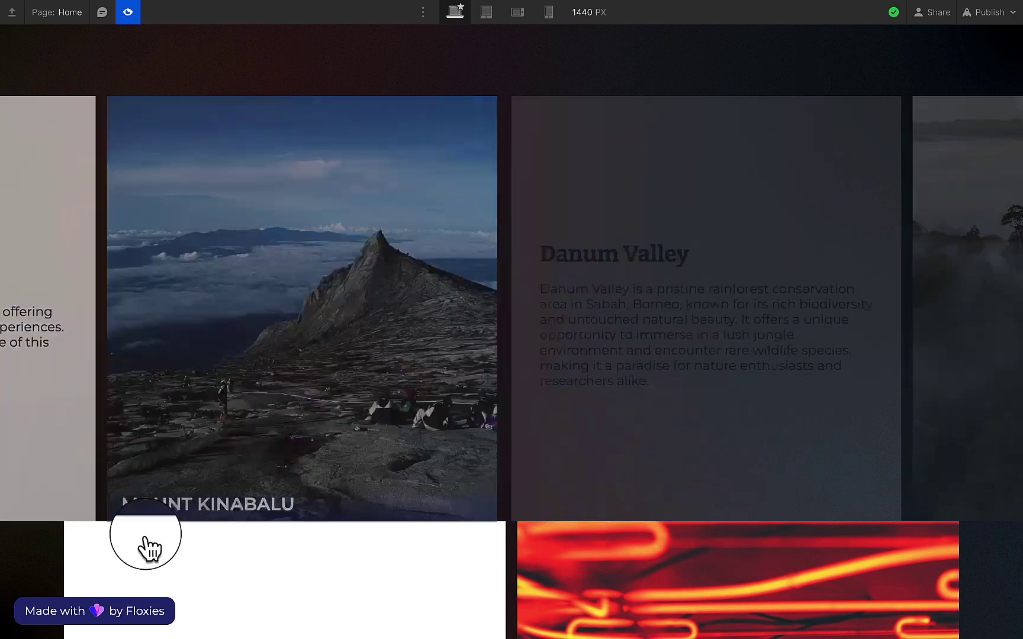
left_click(142, 539)
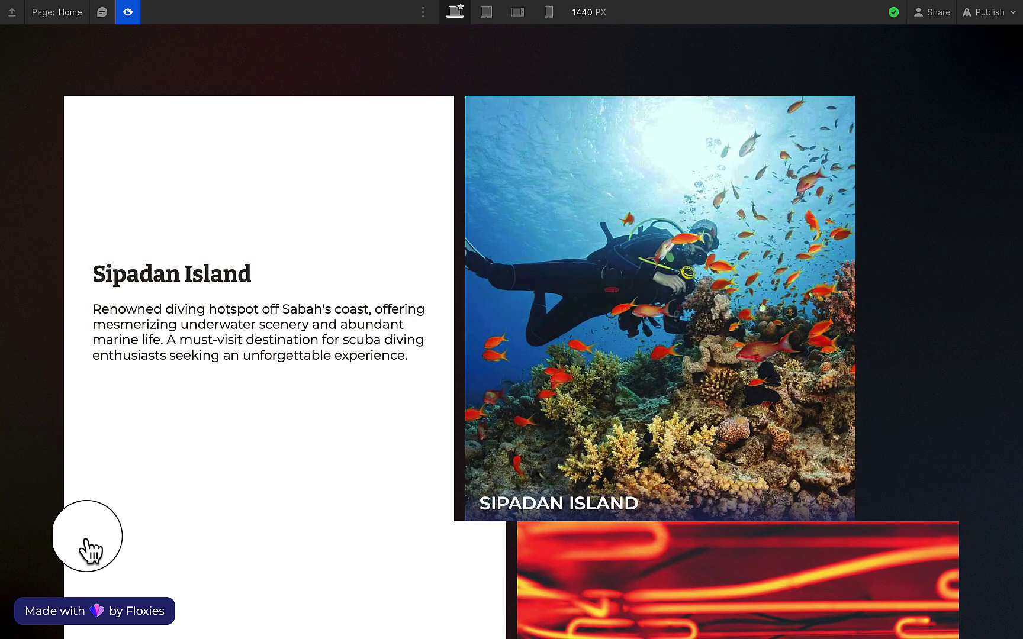
left_click(87, 548)
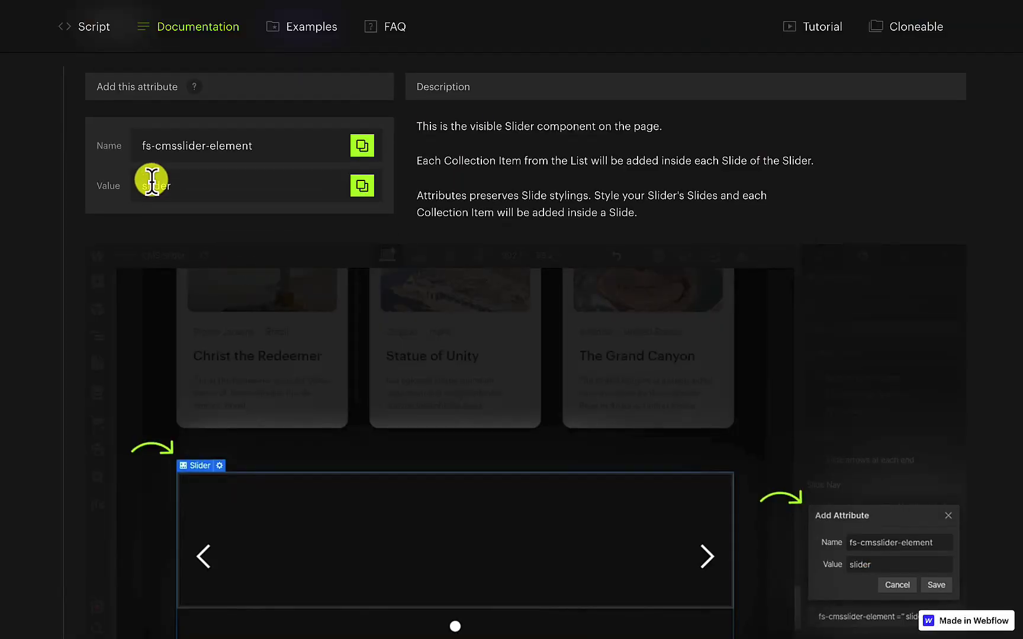
- Collapse SLIDER, read the RESET INTERACTIONS option (fs-cmsslider-resetix = true), and return to Webflow
scroll(152, 181, "up", 2)
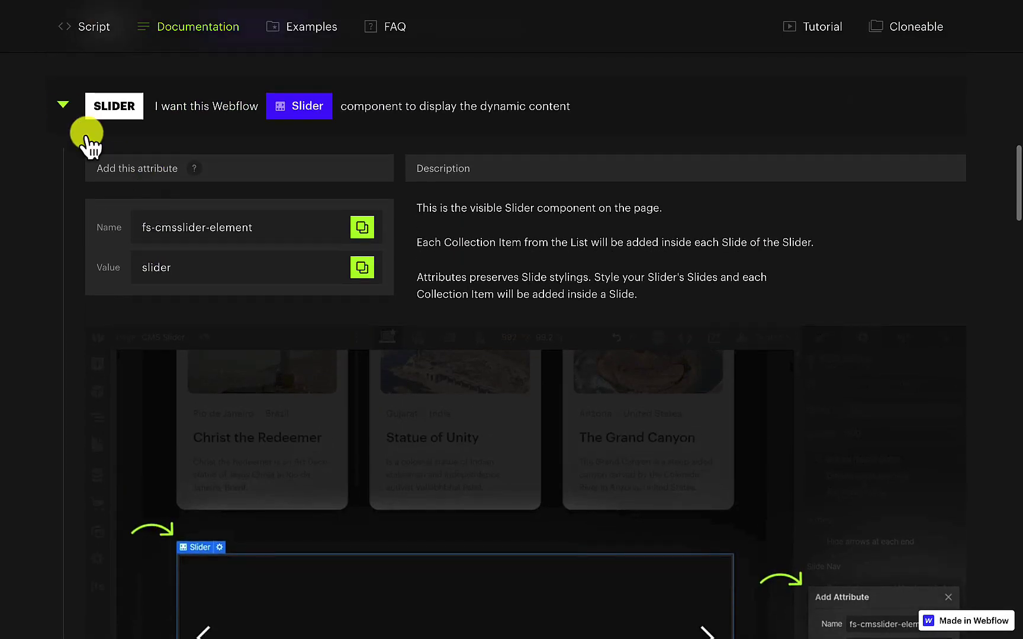
left_click(61, 105)
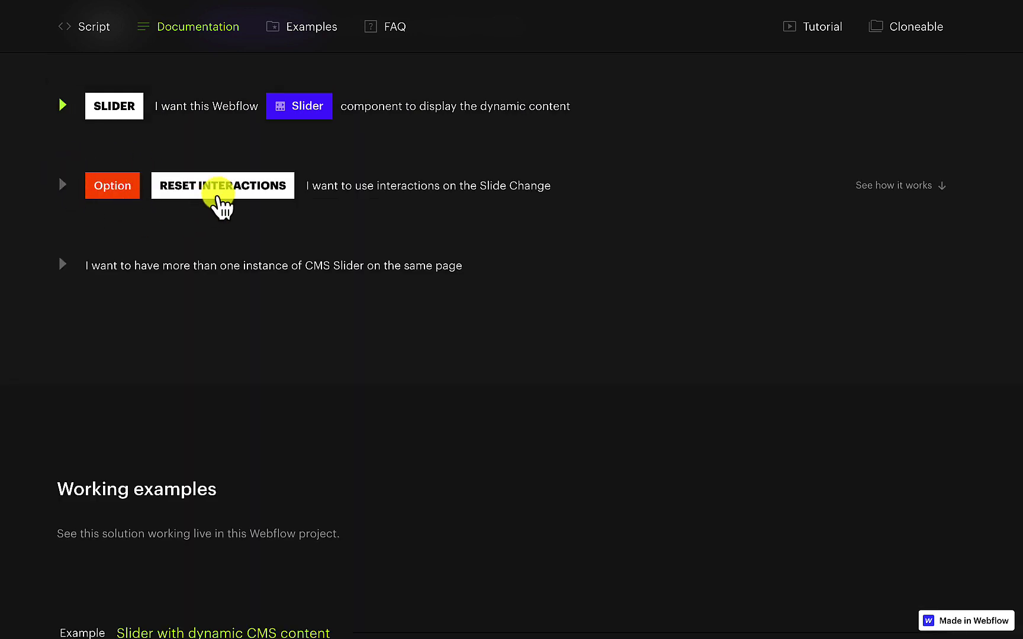
left_click(63, 186)
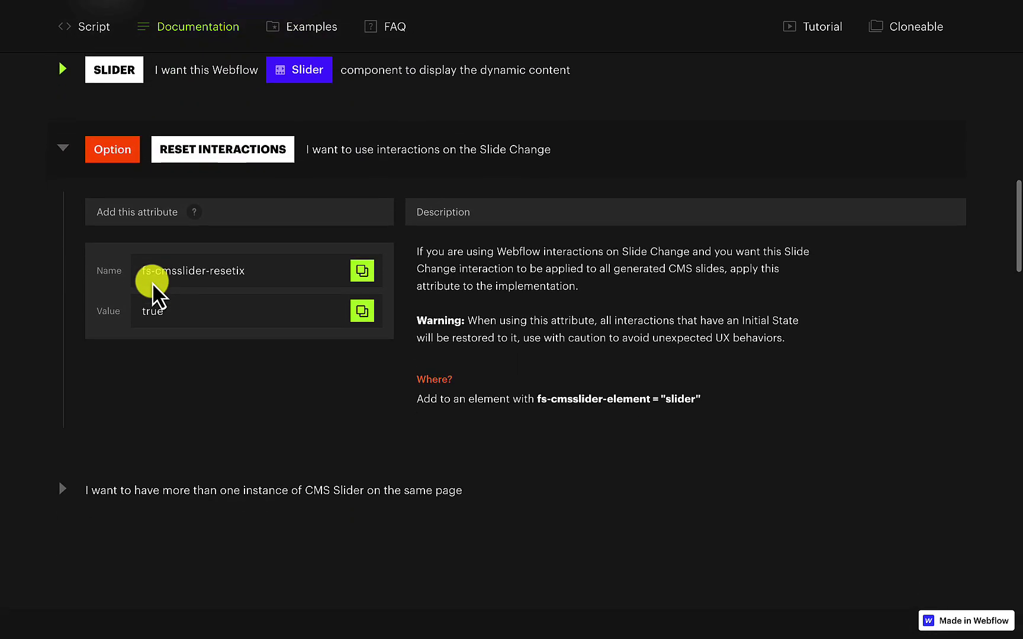
scroll(150, 288, "down", 1)
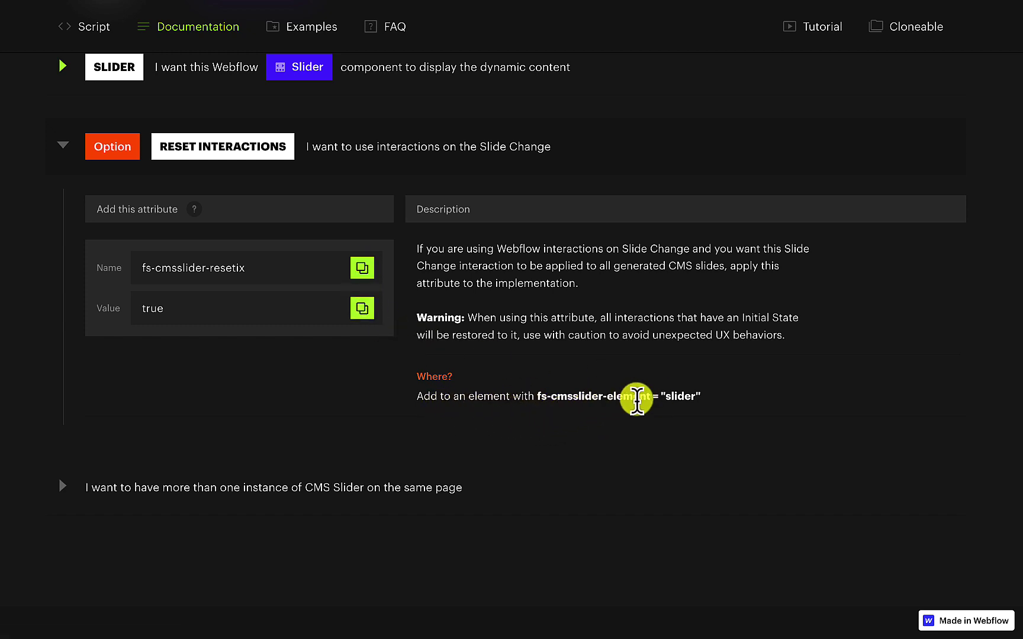
key("alt+Tab")
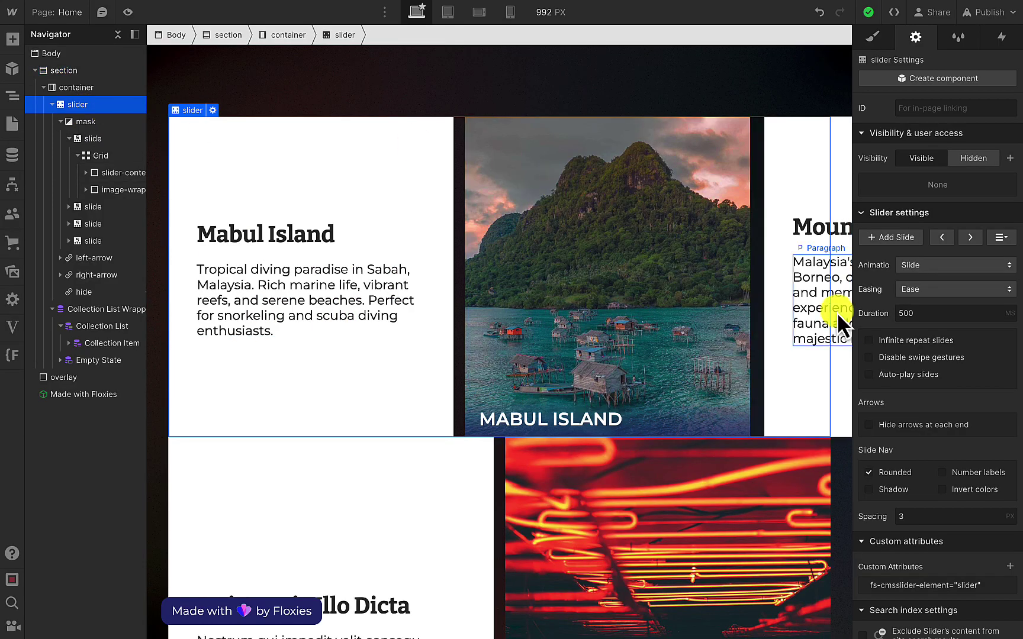
- Add the attribute fs-cmsslider-resetix with value 'true' to the slider and publish the site
scroll(919, 396, "down", 2)
left_click(1009, 501)
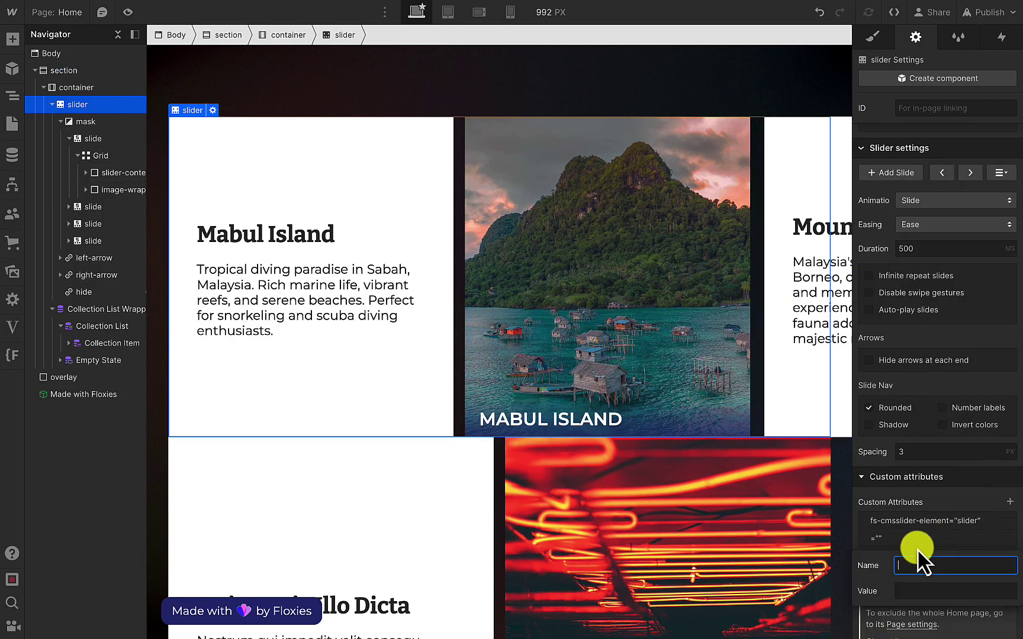
left_click(908, 591)
type("ttrue")
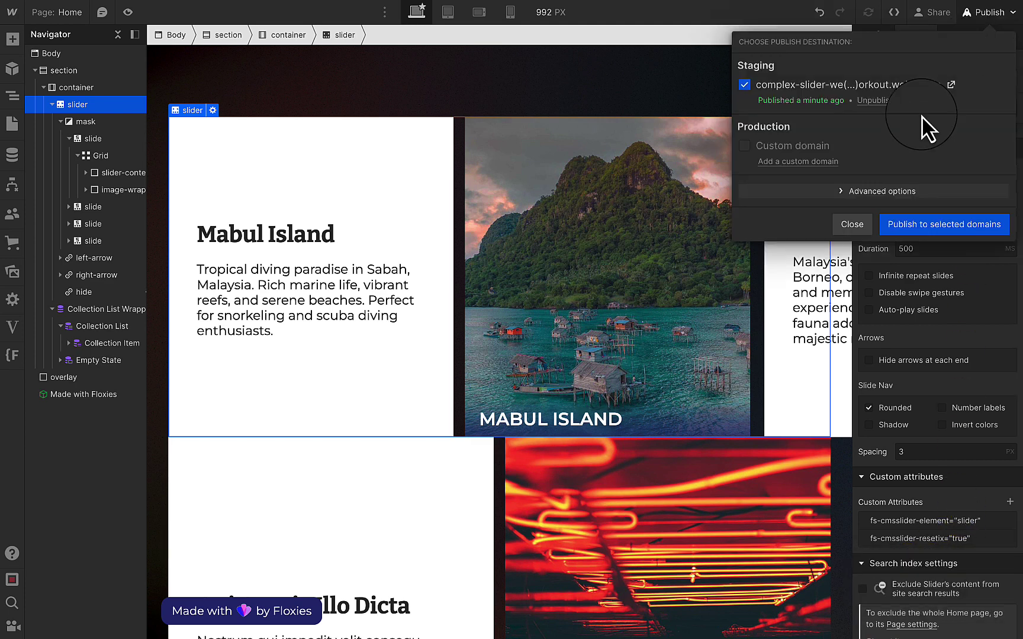
left_click(900, 225)
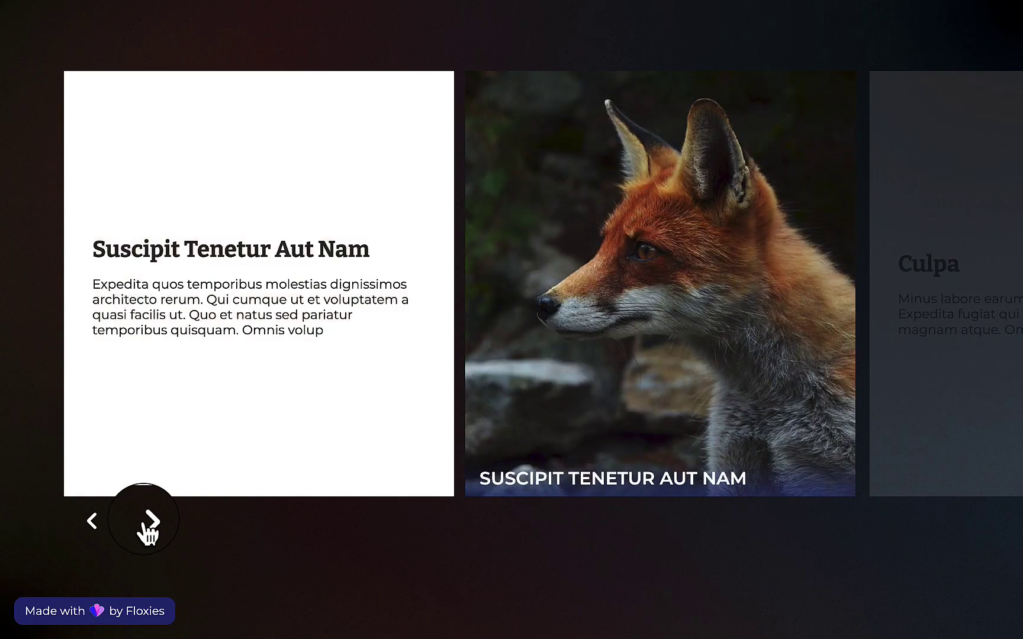
- Click the live slider forward and back through its slides, then dismiss the publish panel
left_click(145, 527)
left_click(148, 528)
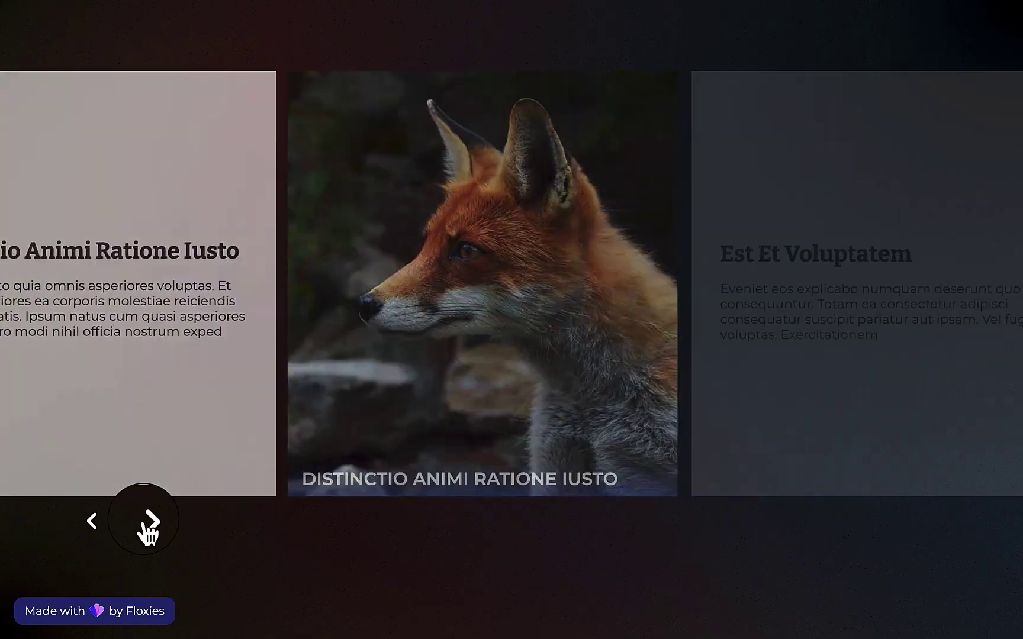
left_click(148, 529)
left_click(148, 529)
left_click(87, 528)
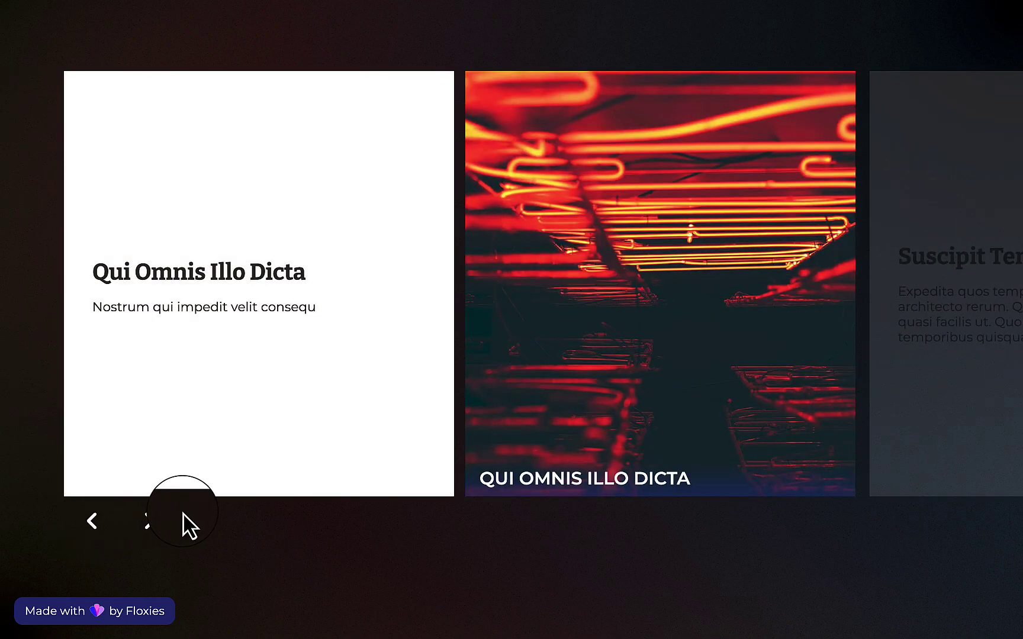
left_click(151, 530)
left_click(149, 531)
left_click(150, 531)
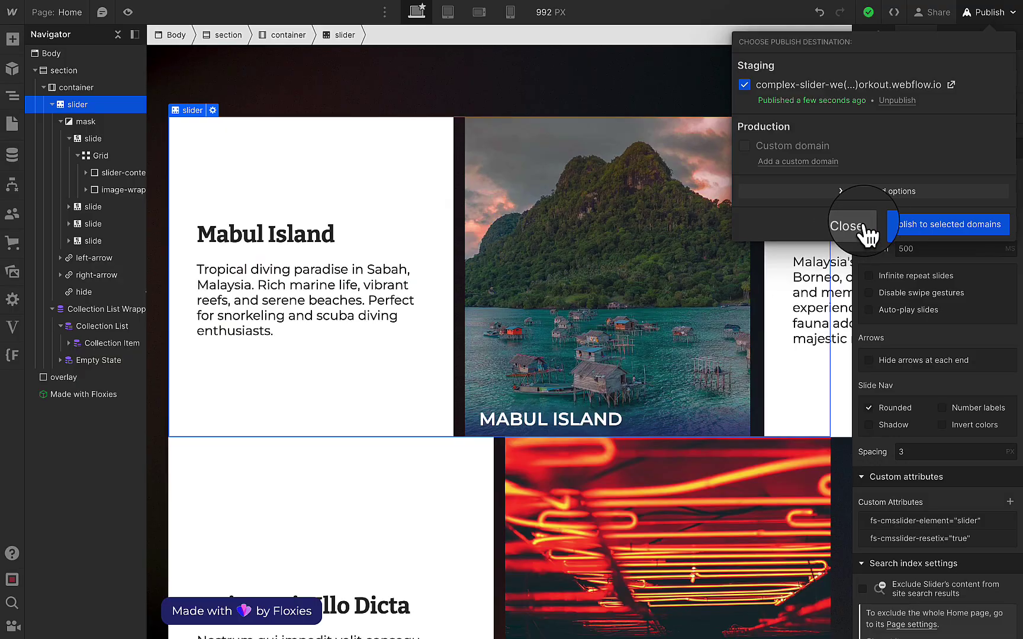
left_click(865, 227)
- Apply the 'hide' class to the Collection List Wrapper
scroll(533, 415, "down", 2)
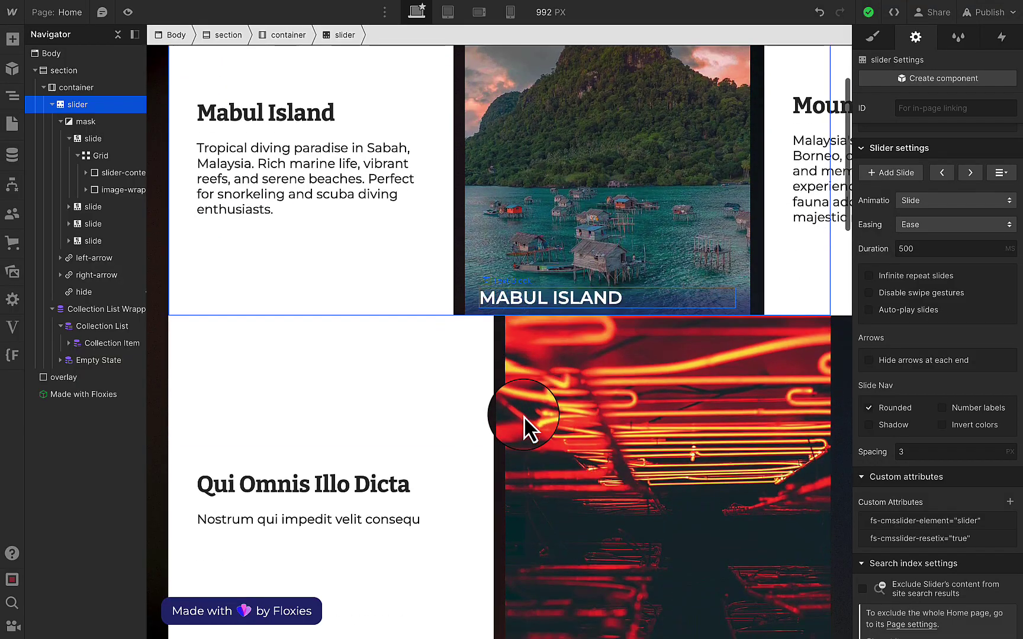
left_click(448, 383)
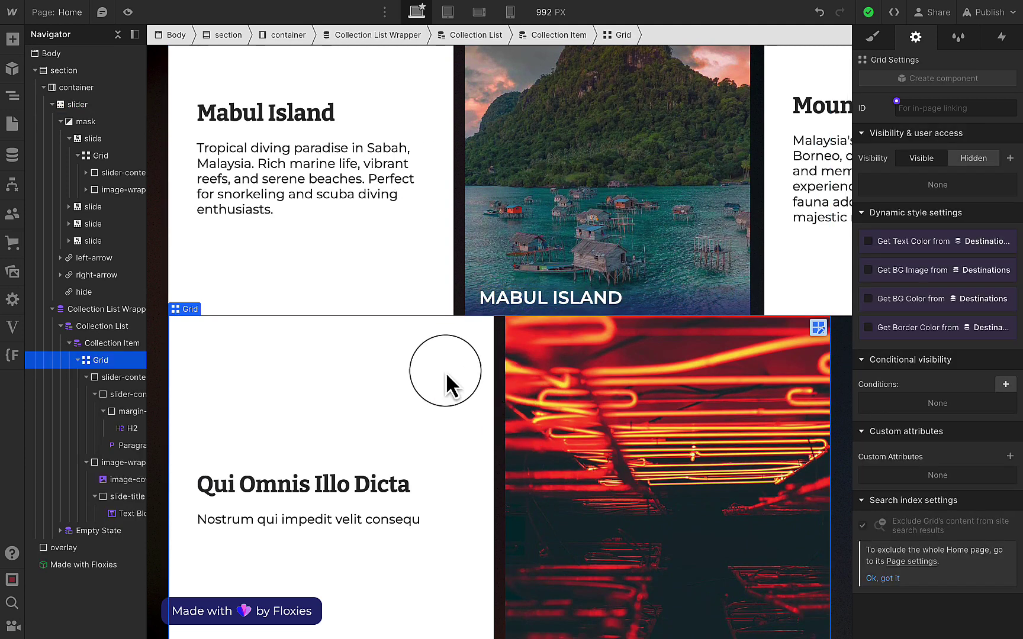
left_click(89, 308)
left_click(873, 37)
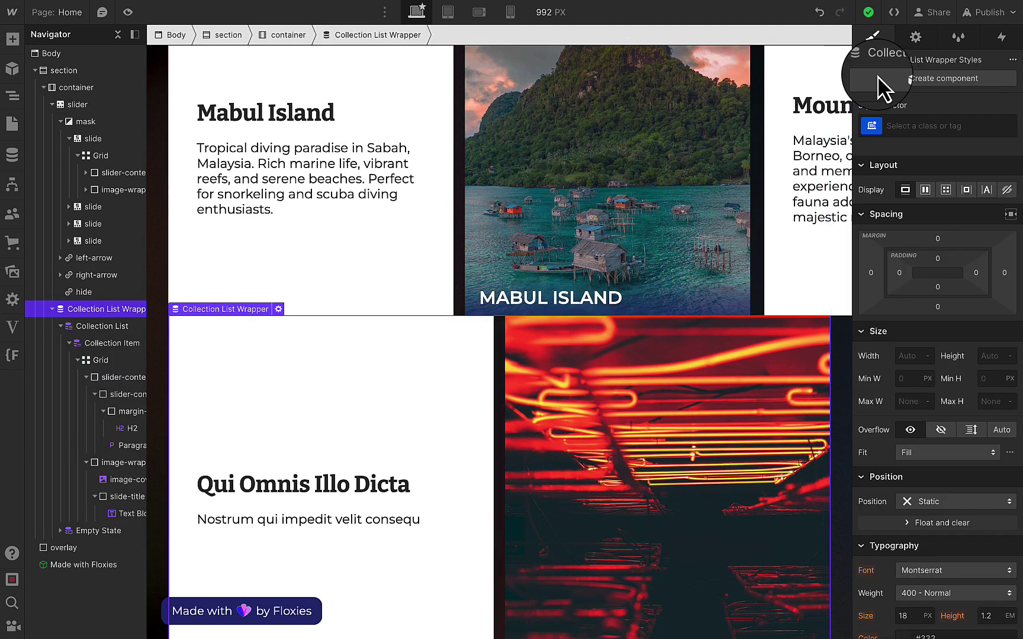
left_click(896, 126)
type("hide")
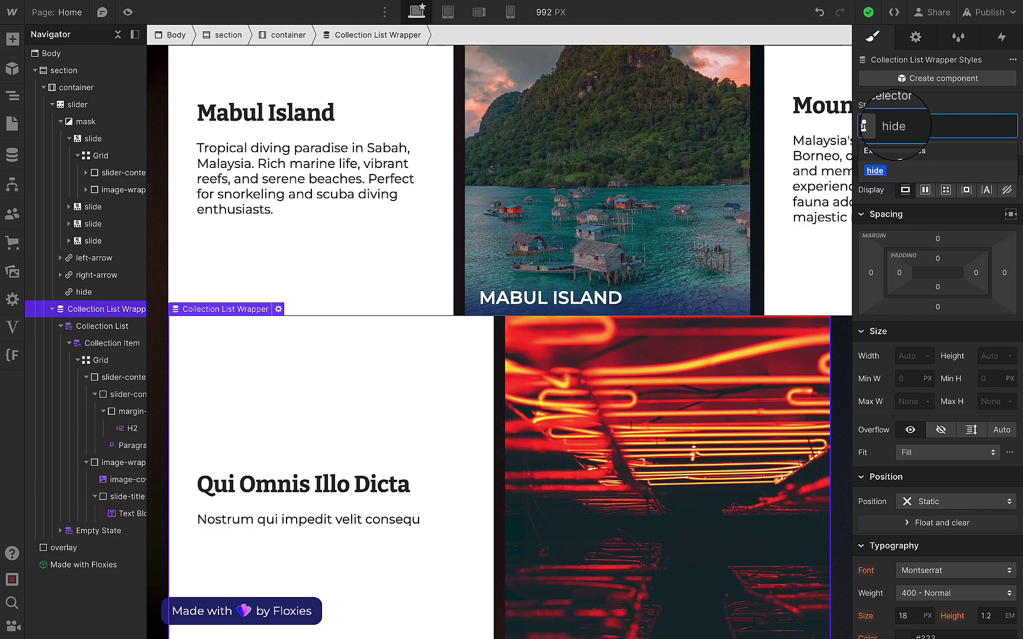
key("Return")
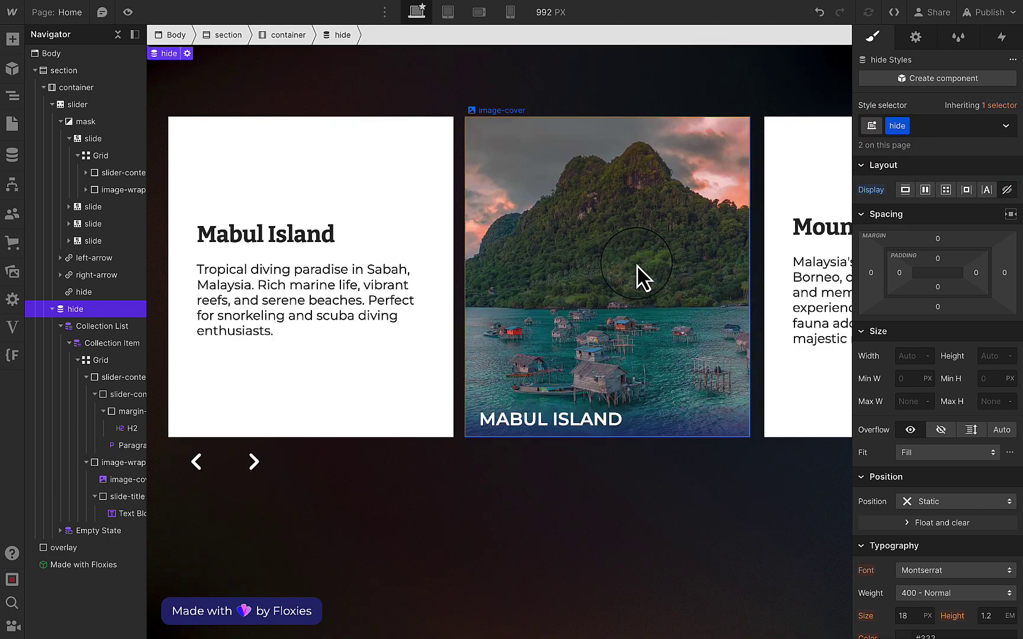
- Publish the site to the selected domains and close the publishing report
left_click(504, 92)
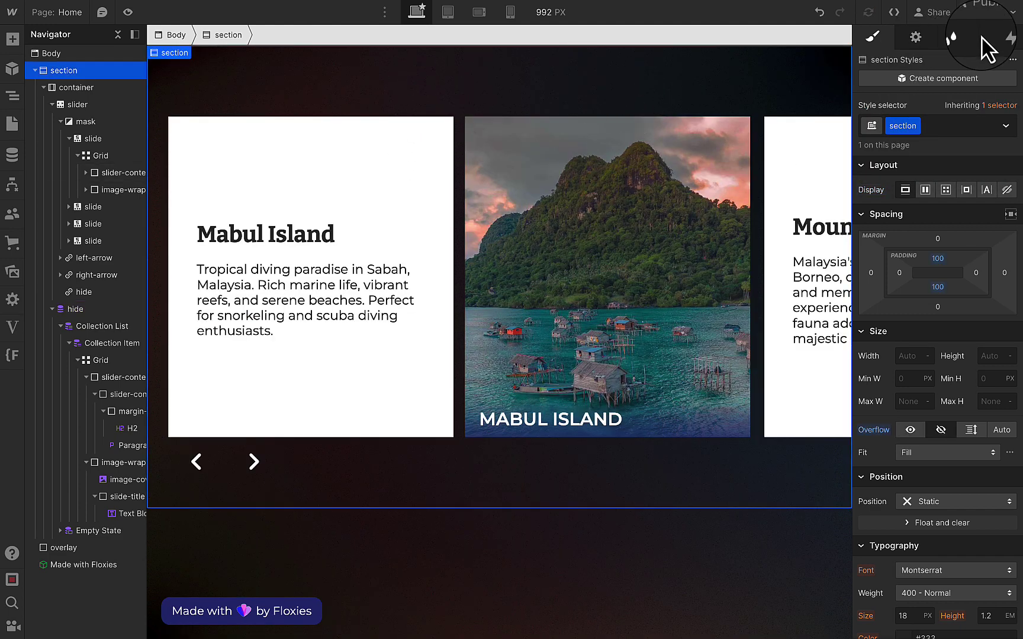
left_click(988, 11)
left_click(918, 254)
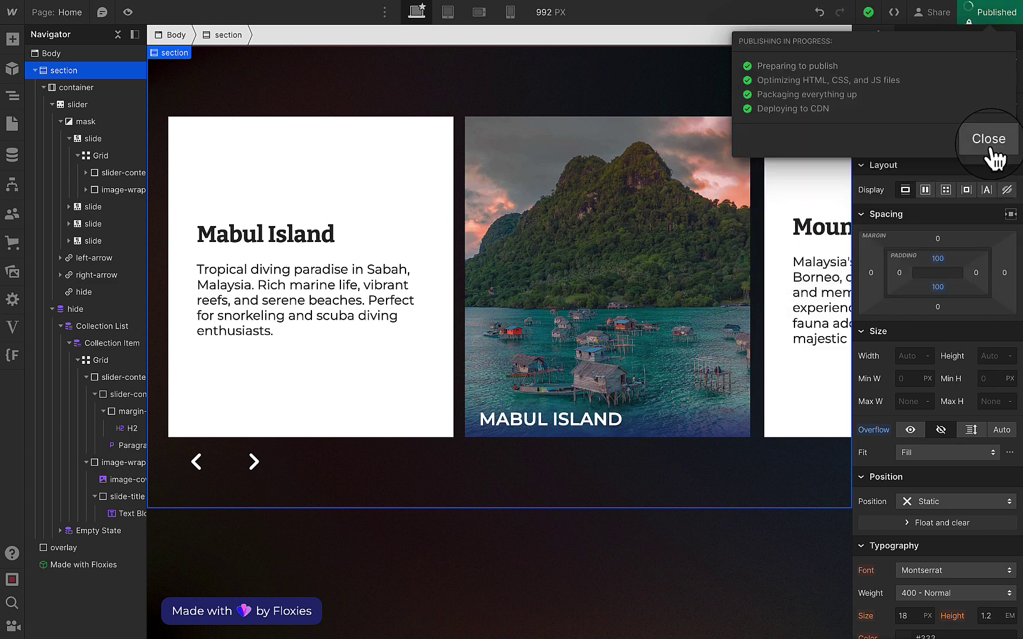
left_click(986, 137)
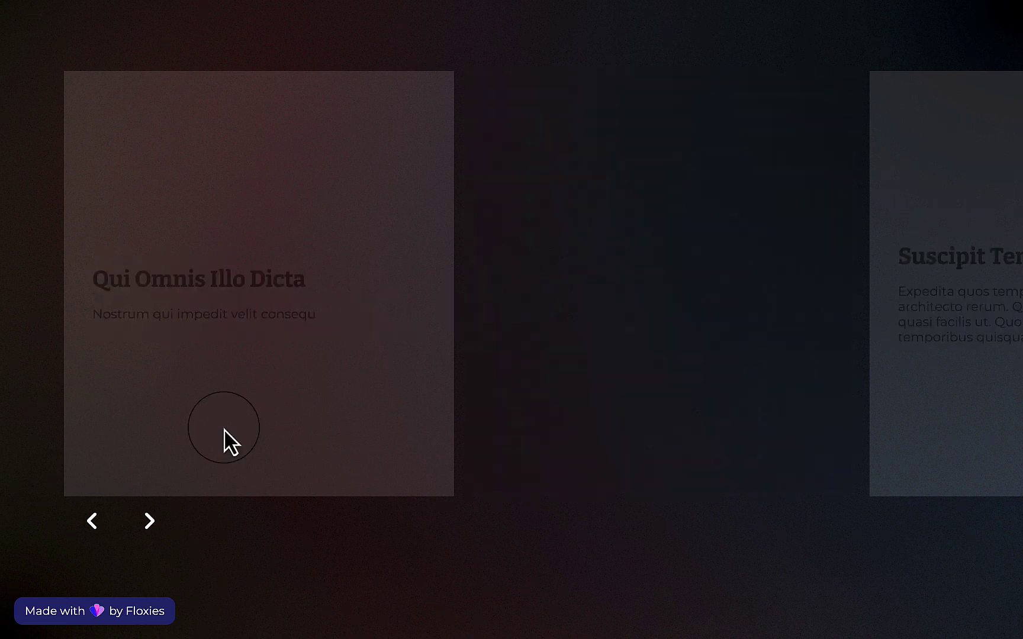
left_click(153, 531)
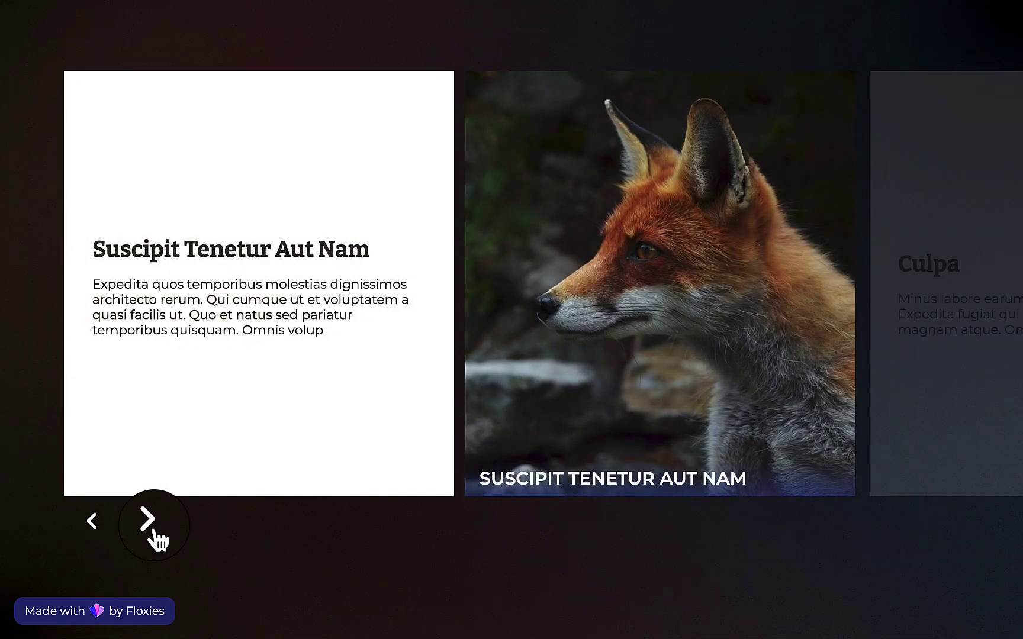
left_click(153, 531)
left_click(154, 532)
left_click(155, 532)
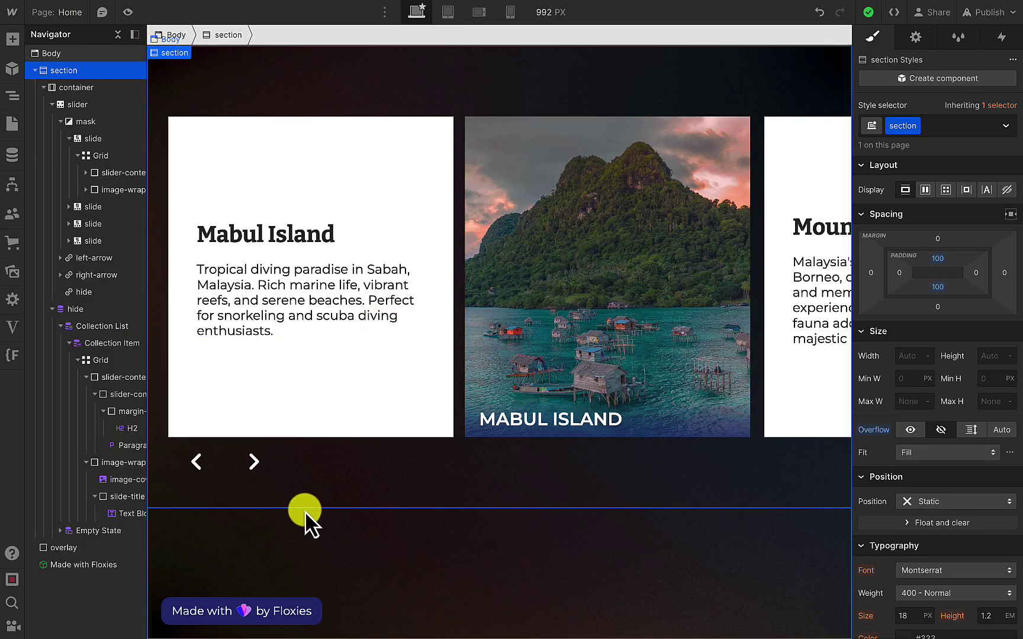
- Collapse the slider and hide rows in the Navigator and show the site's Pages panel
left_click(53, 105)
left_click(52, 122)
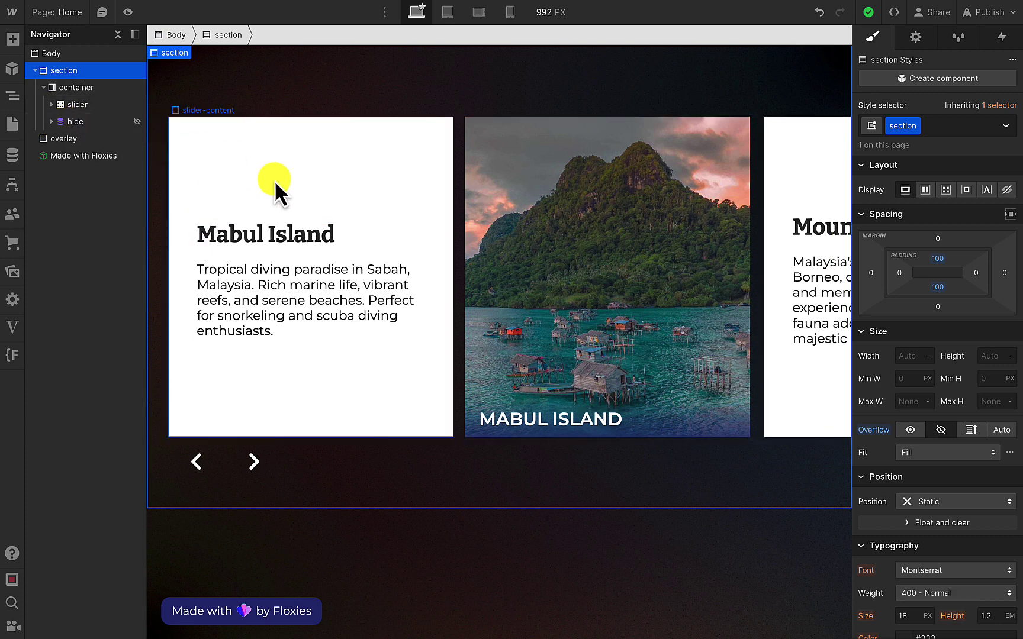
left_click(269, 466)
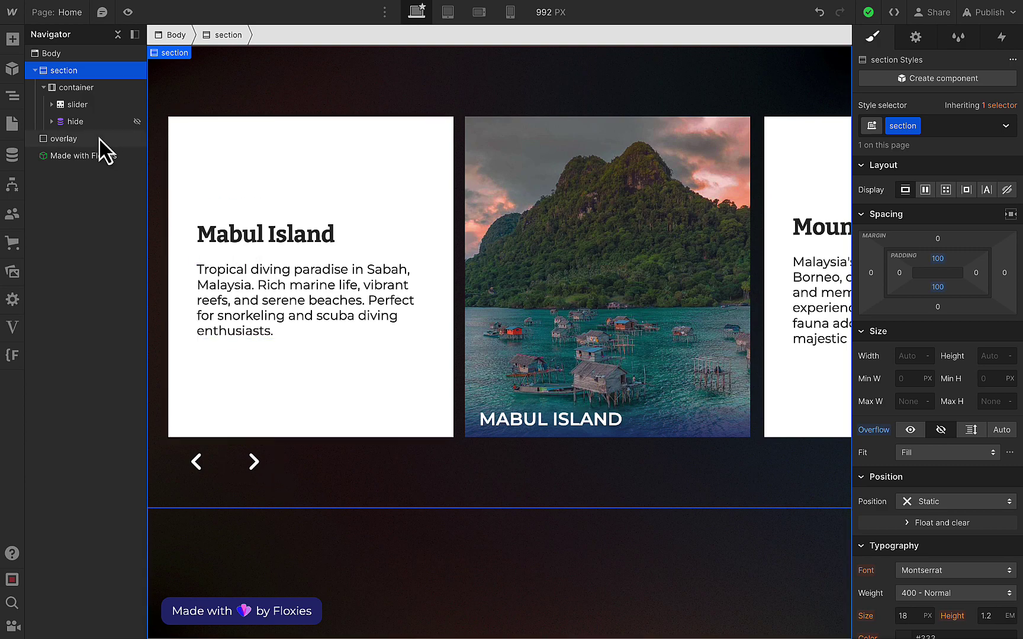
left_click(11, 123)
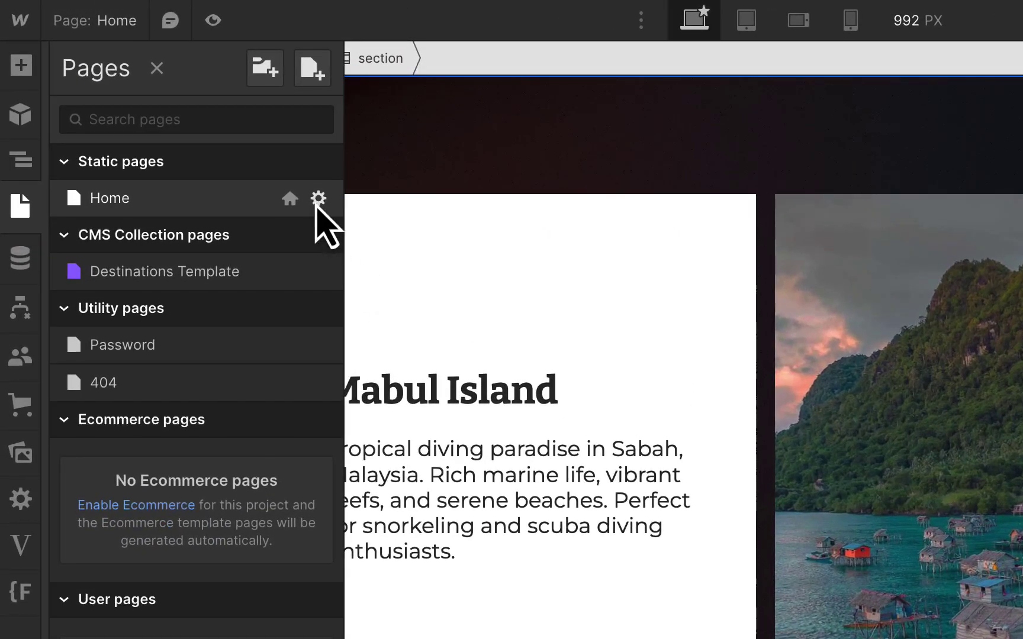